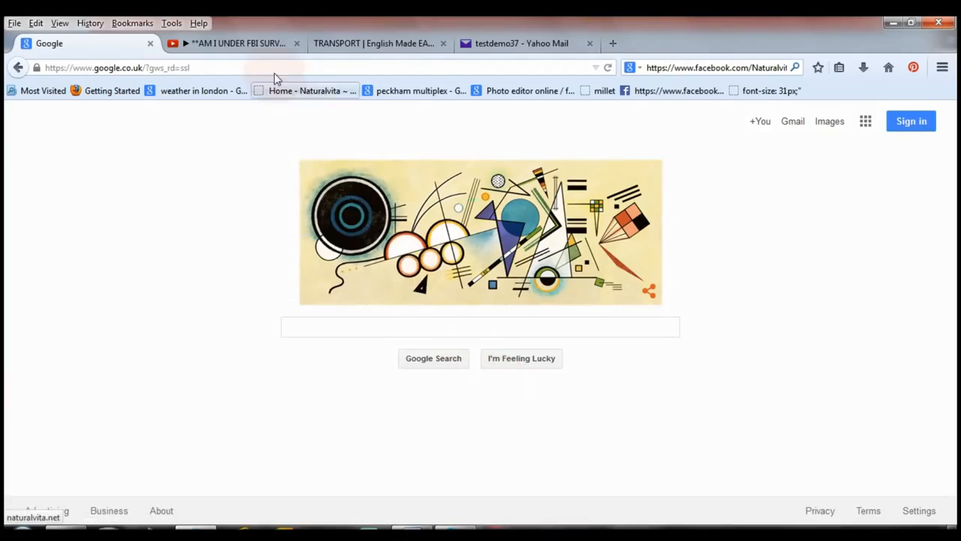
Examine the advertisements on the YouTube video page and the Papa-English Transport page, and view the AdSense account.
{"action": "left_click", "coordinate": [242, 46]}
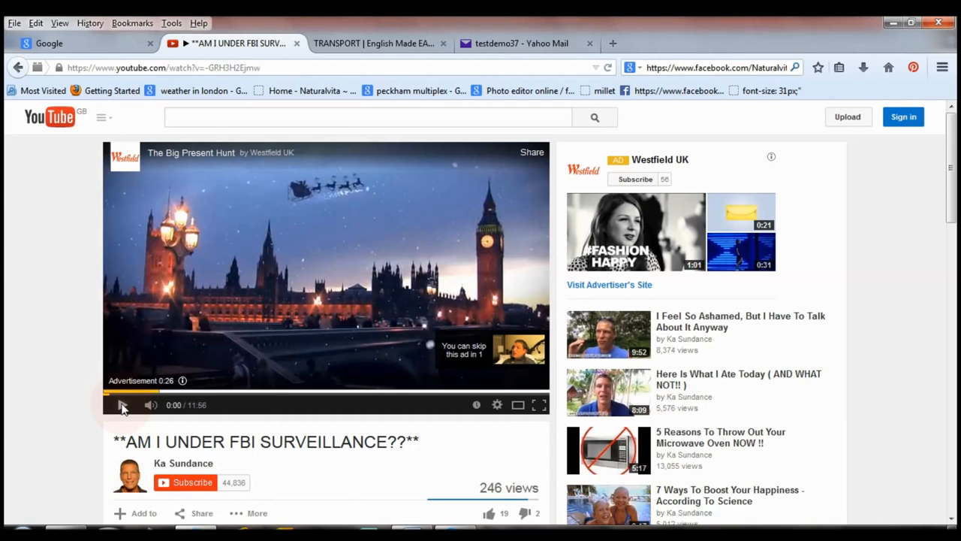
{"action": "left_click", "coordinate": [381, 47]}
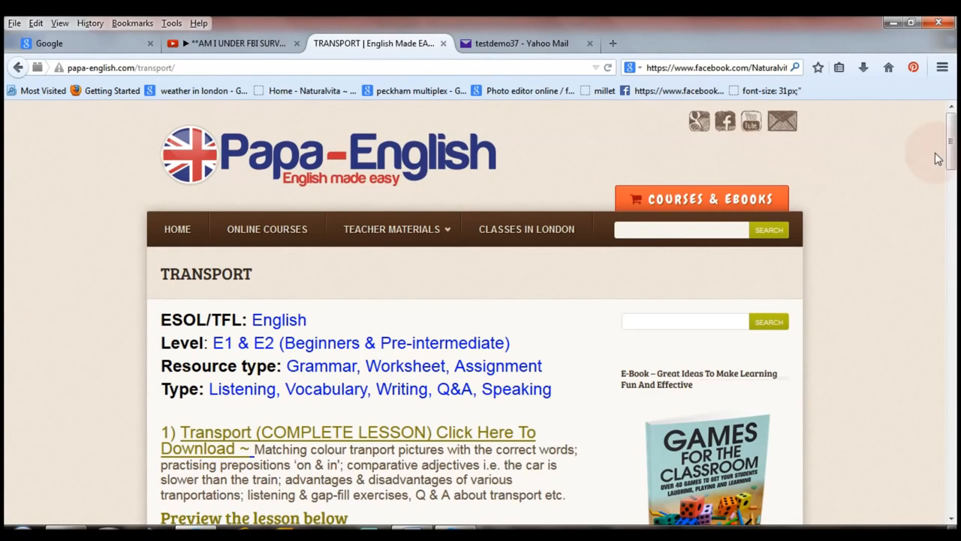
{"action": "scroll", "coordinate": [957, 182], "scroll_direction": "down", "scroll_amount": 1}
{"action": "scroll", "coordinate": [956, 183], "scroll_direction": "down", "scroll_amount": 10}
{"action": "left_click_drag", "start_coordinate": [957, 259], "coordinate": [955, 201]}
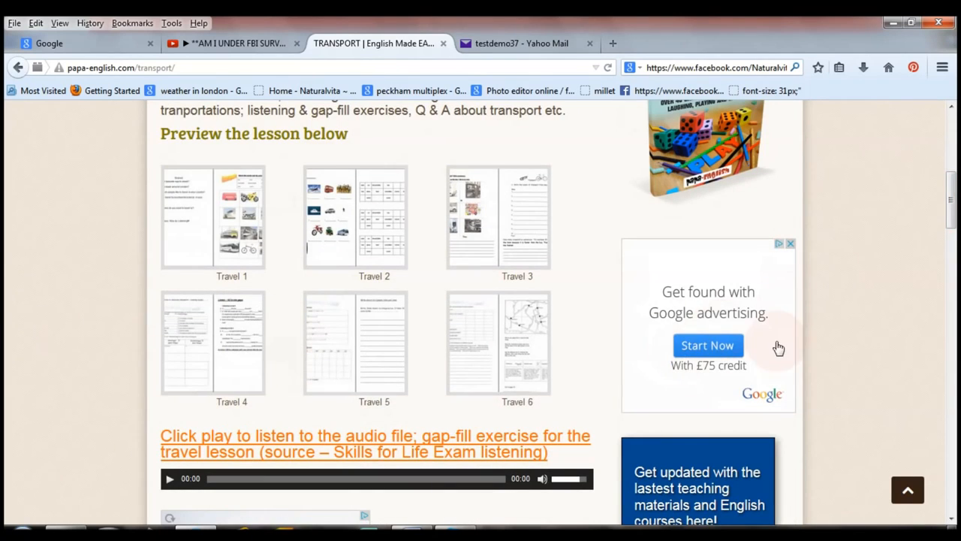
{"action": "left_click_drag", "start_coordinate": [953, 202], "coordinate": [951, 229]}
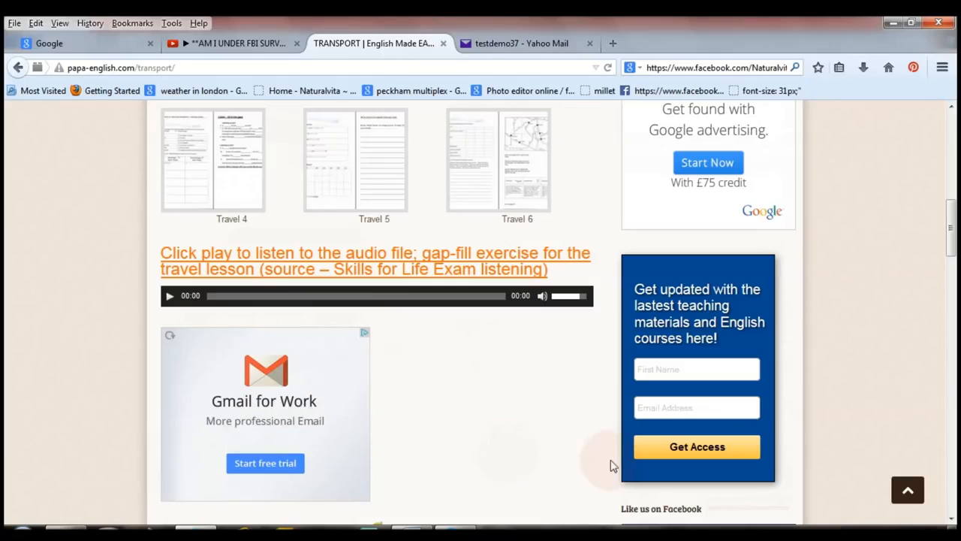
{"action": "left_click_drag", "start_coordinate": [951, 221], "coordinate": [957, 133]}
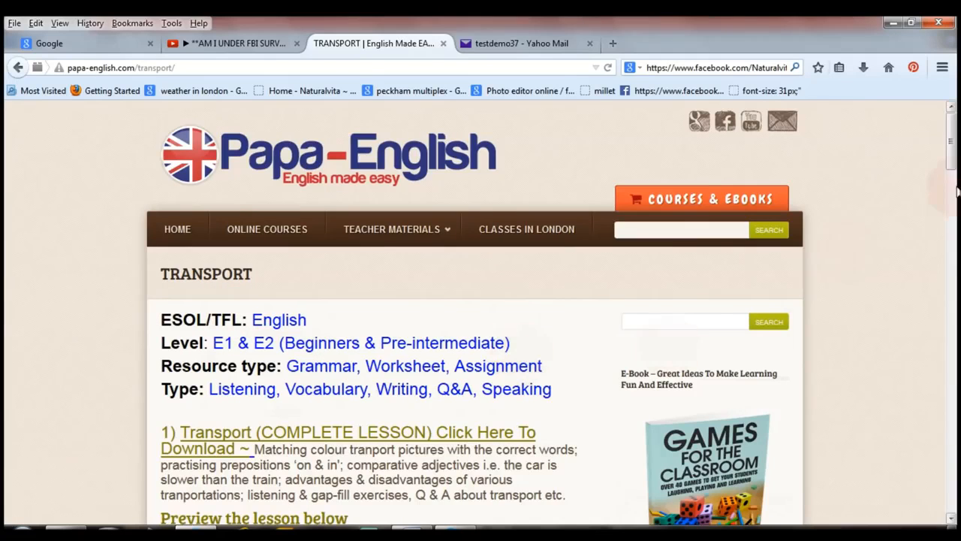
{"action": "left_click_drag", "start_coordinate": [954, 147], "coordinate": [955, 217]}
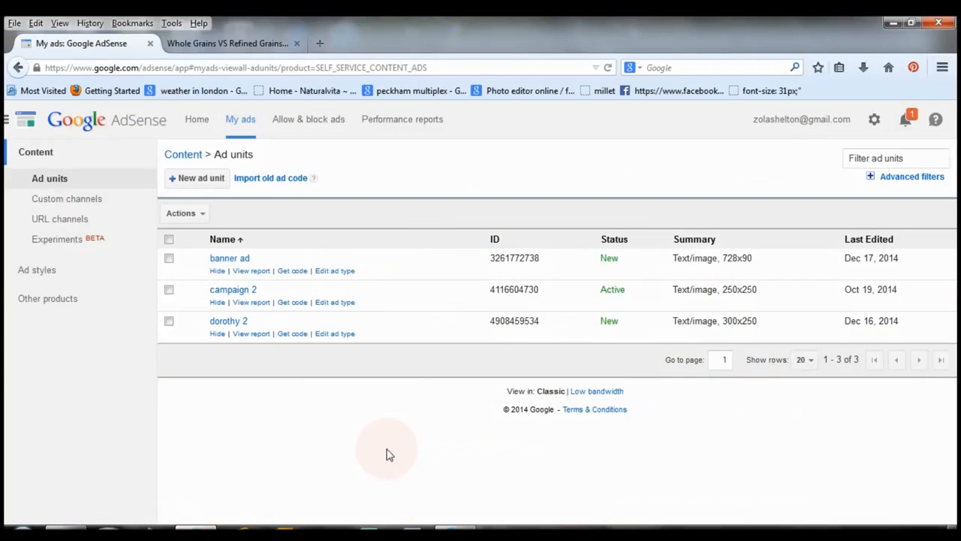
{"action": "left_click", "coordinate": [197, 121]}
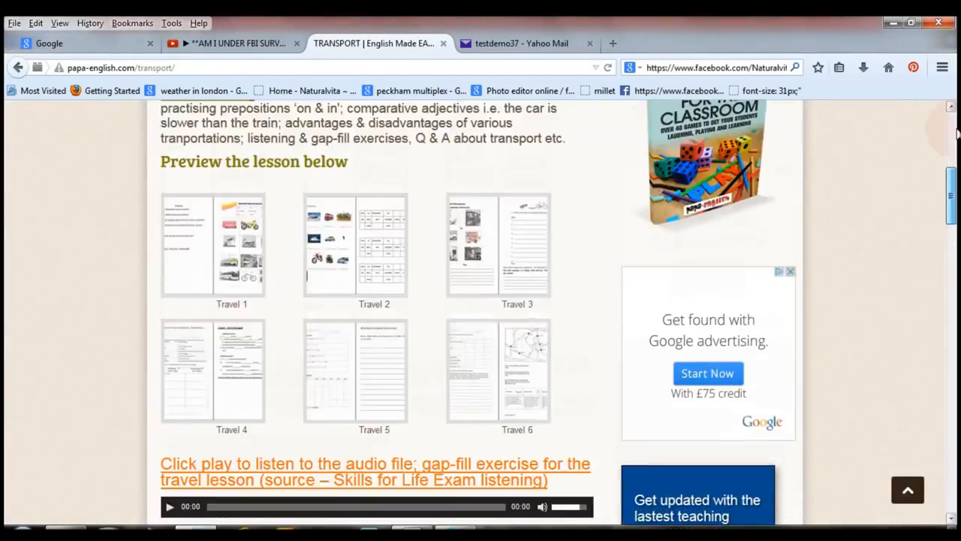
{"action": "left_click", "coordinate": [956, 133]}
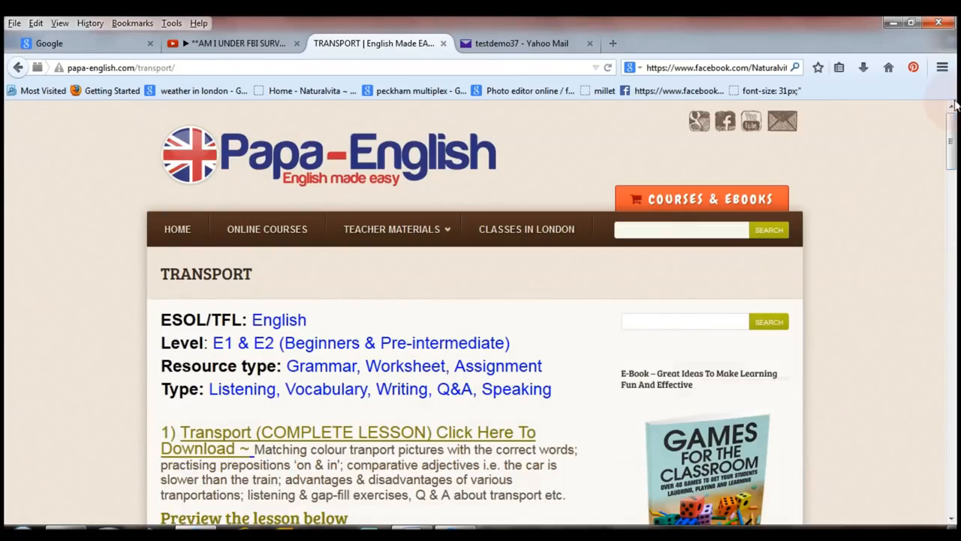
Open the Google search homepage in a new browser tab.
{"action": "left_click", "coordinate": [615, 43]}
{"action": "left_click_drag", "start_coordinate": [336, 75], "coordinate": [29, 109]}
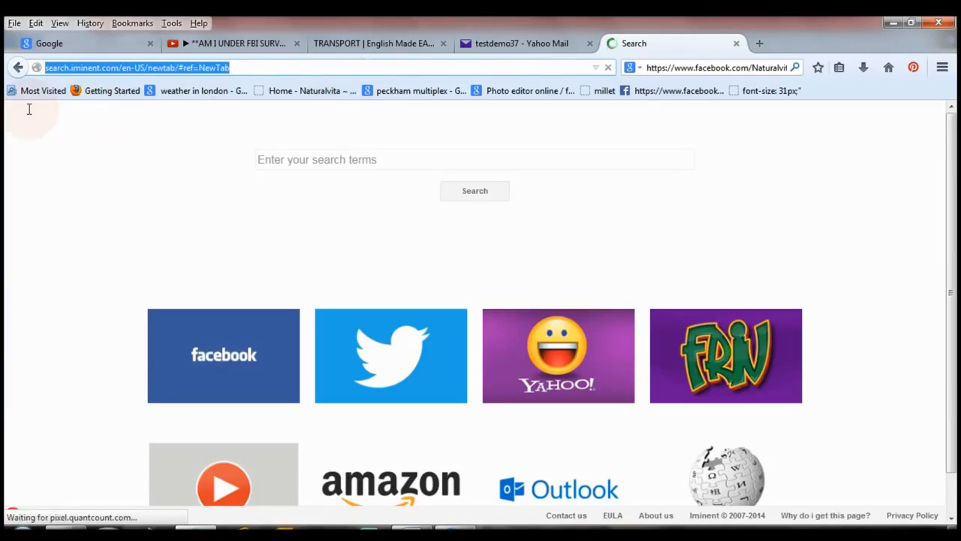
{"action": "type", "text": "google.co.uk/"}
{"action": "key", "text": "Return"}
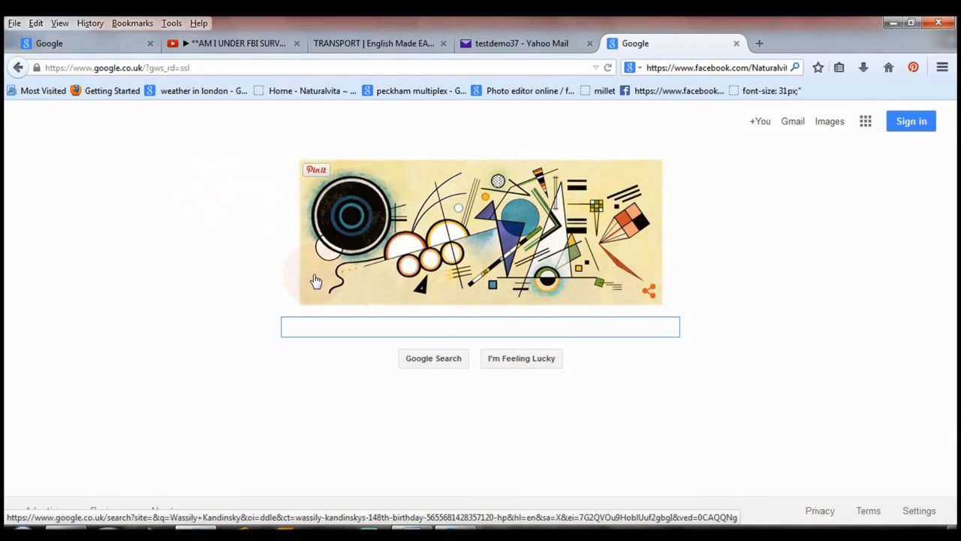
Search Google for "google adsense".
{"action": "type", "text": "goo"}
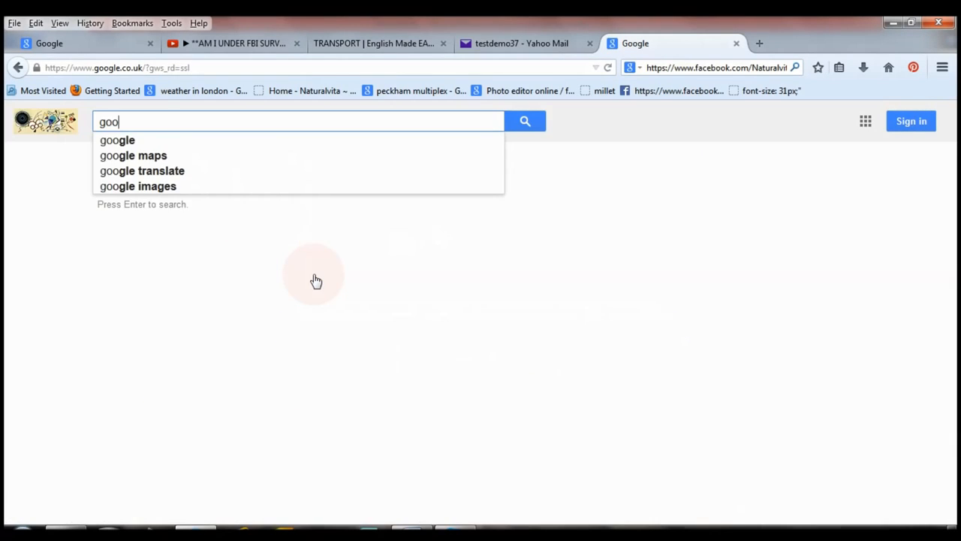
{"action": "type", "text": "gle adsen"}
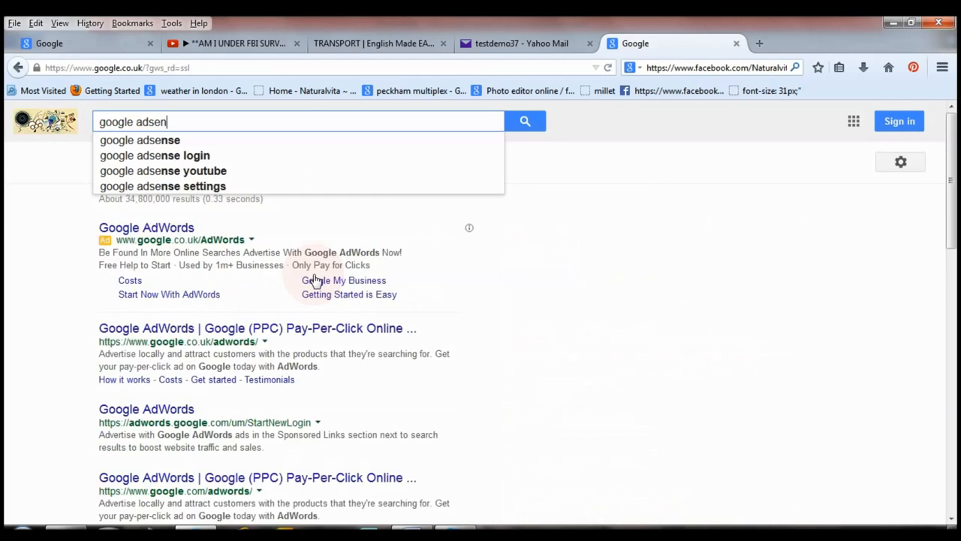
{"action": "type", "text": "se"}
{"action": "key", "text": "Return"}
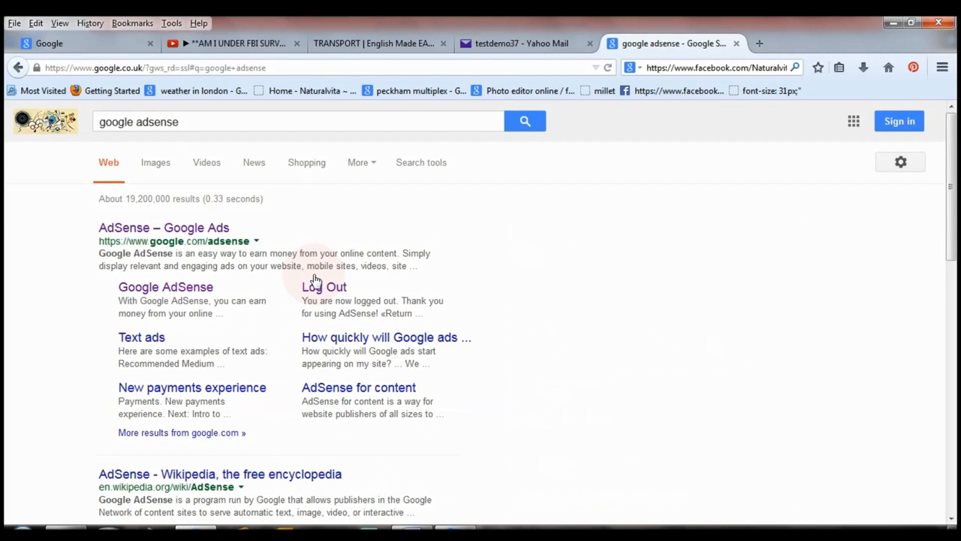
Open the AdSense – Google Ads result and start the sign-up with a new Google Account.
{"action": "left_click", "coordinate": [162, 229]}
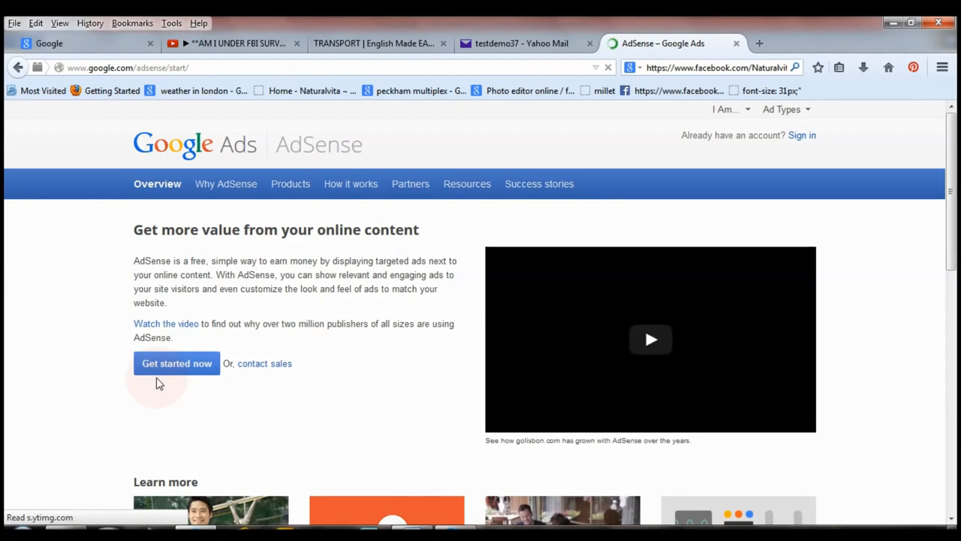
{"action": "left_click", "coordinate": [195, 370]}
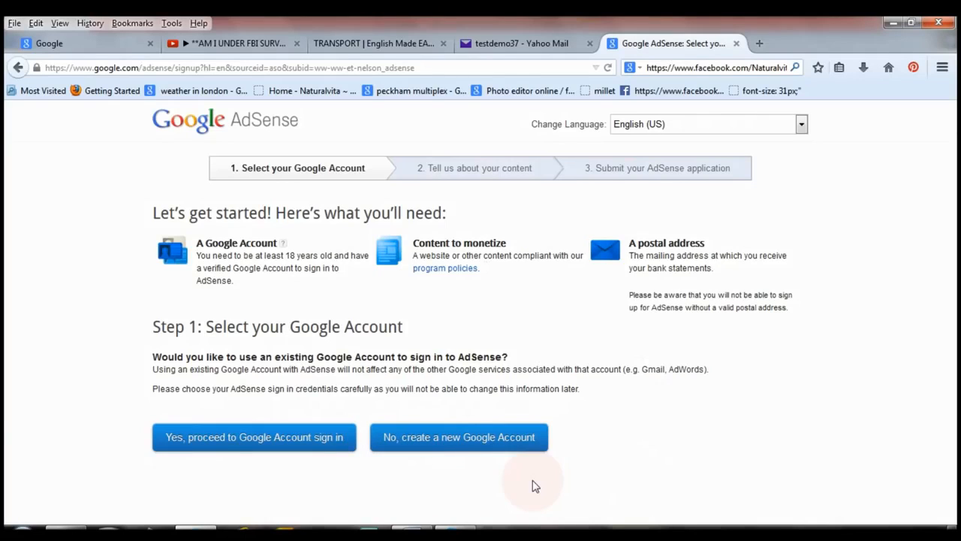
{"action": "left_click", "coordinate": [464, 445]}
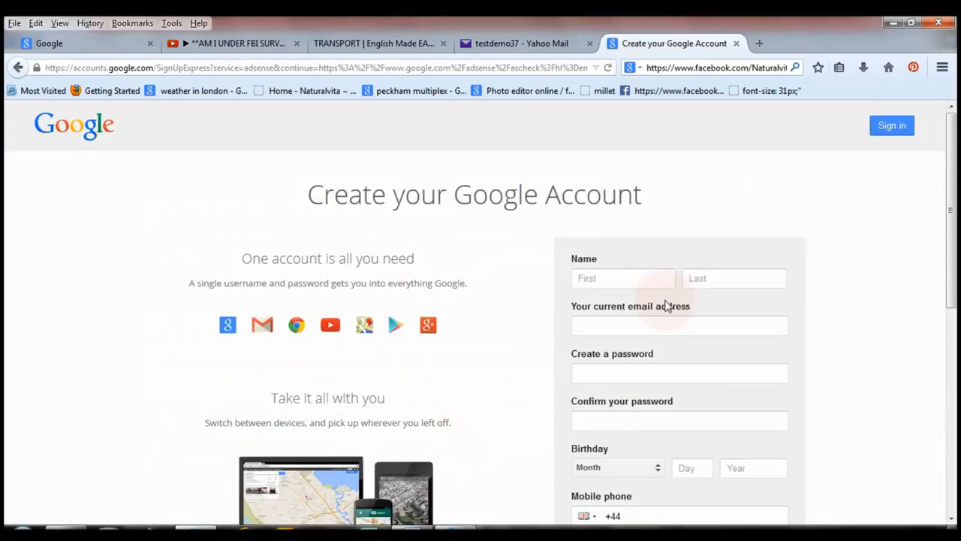
Enter the account holder's first and last name in the Google Account form.
{"action": "left_click", "coordinate": [645, 272]}
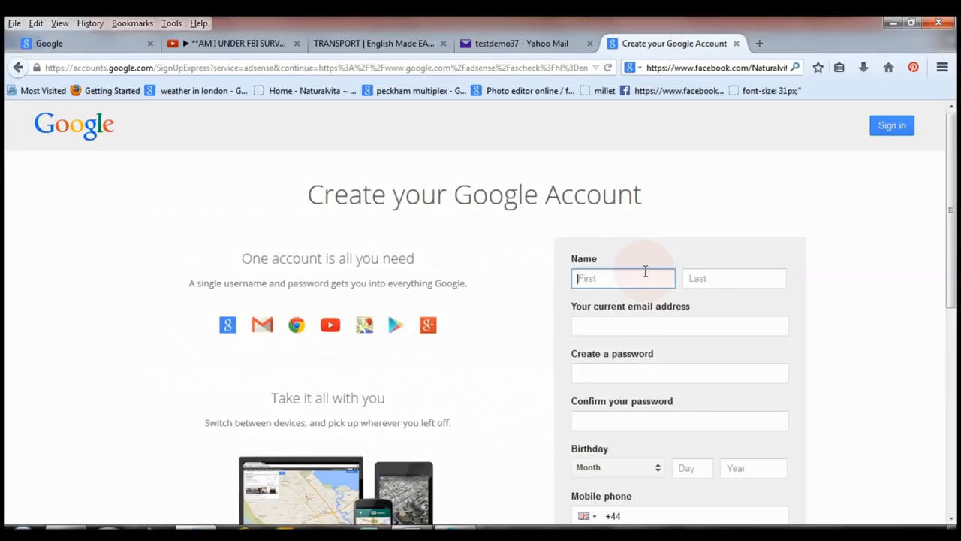
{"action": "type", "text": "test"}
{"action": "key", "text": "Tab"}
{"action": "scroll", "coordinate": [650, 266], "scroll_direction": "down", "scroll_amount": 2}
{"action": "type", "text": "demo"}
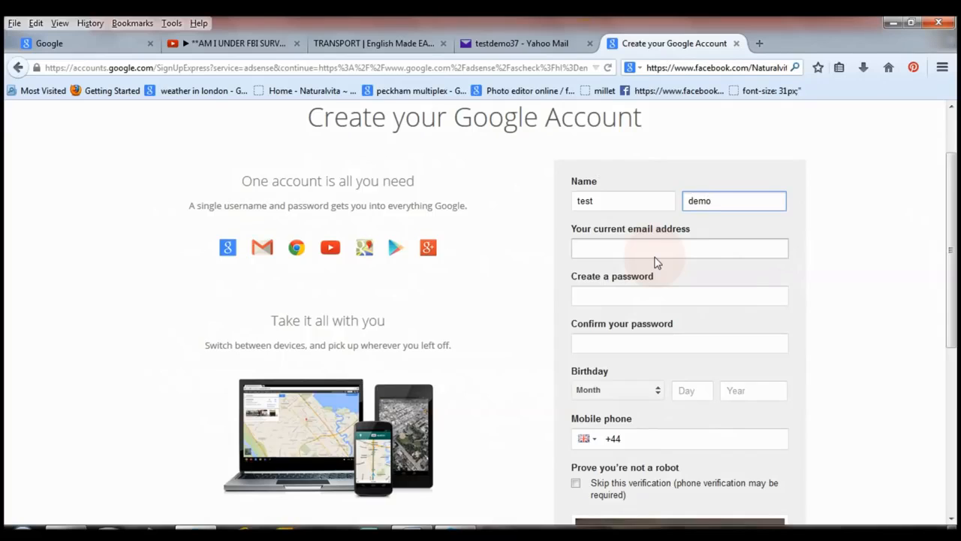
Enter the account holder's current email address in the Google Account form.
{"action": "left_click", "coordinate": [655, 248]}
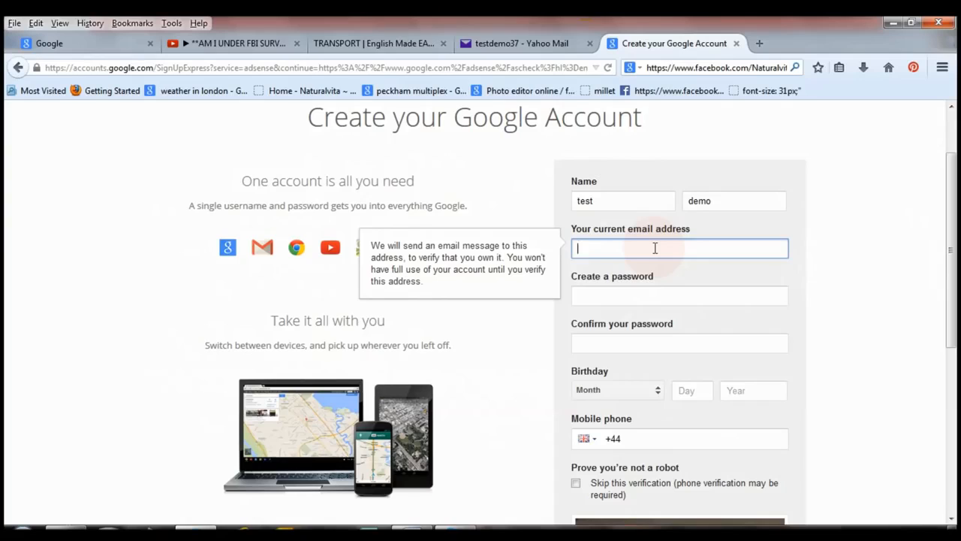
Create the account password and enter it again in the confirmation field.
{"action": "left_click", "coordinate": [644, 295]}
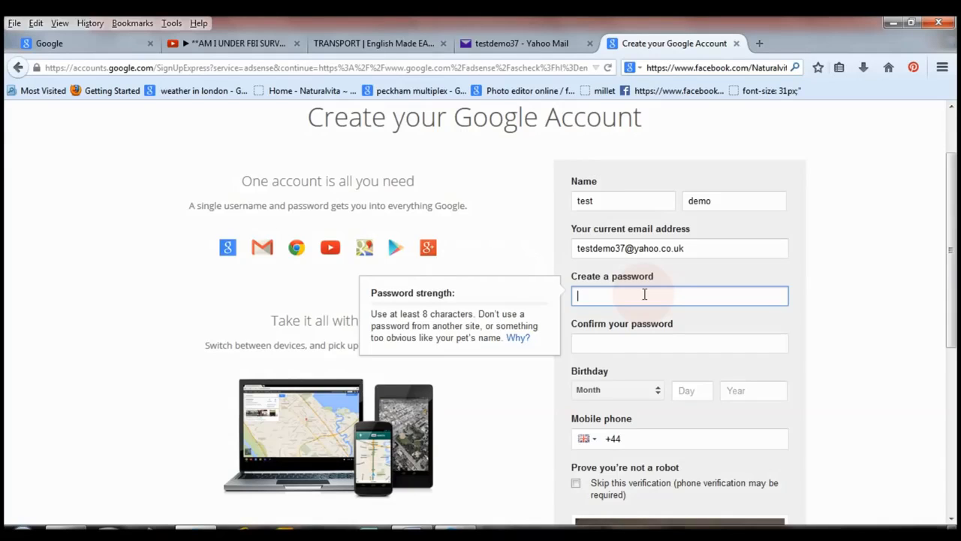
{"action": "key", "text": "ctrl+v"}
{"action": "left_click", "coordinate": [651, 341]}
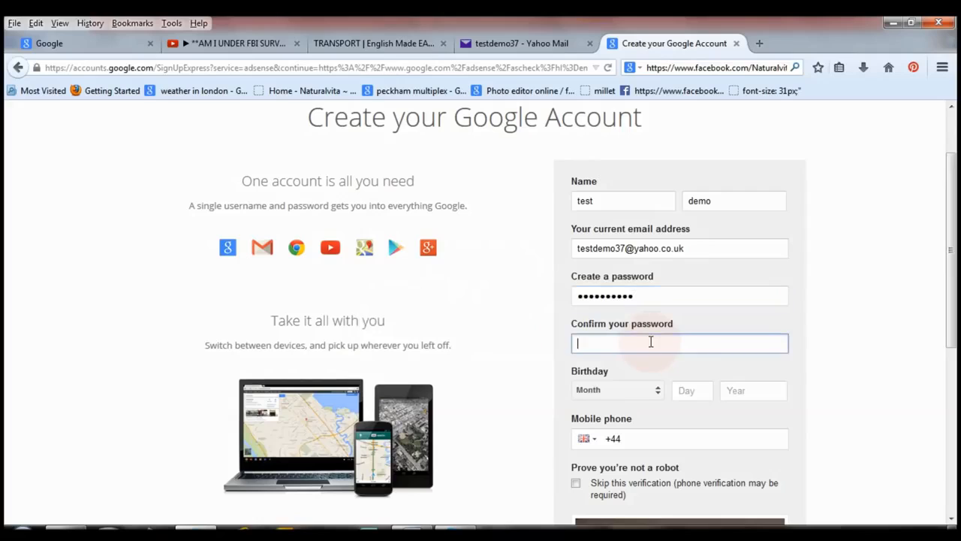
{"action": "type", "text": "••••••••••"}
Fill in the account holder's birthday with month, day and year.
{"action": "left_click", "coordinate": [658, 391]}
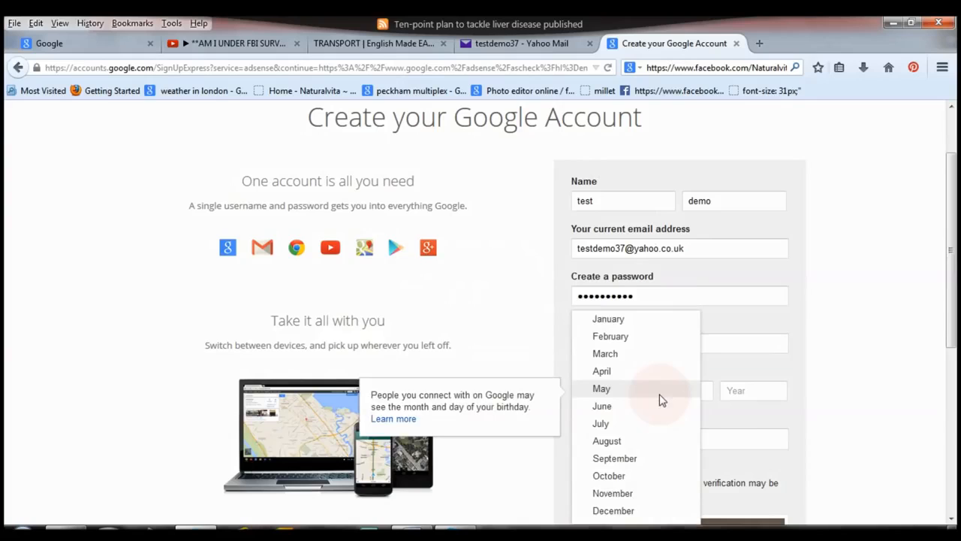
{"action": "left_click", "coordinate": [659, 404]}
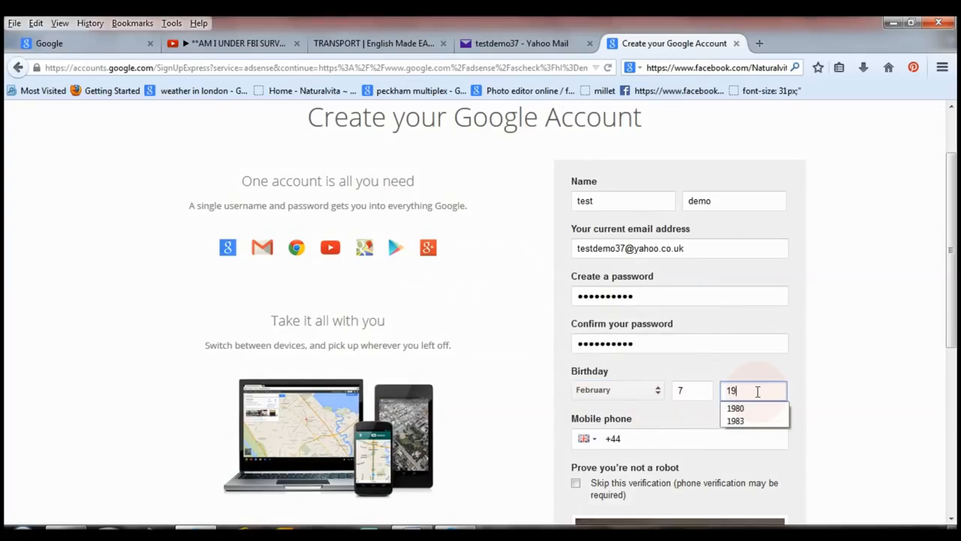
{"action": "type", "text": "80"}
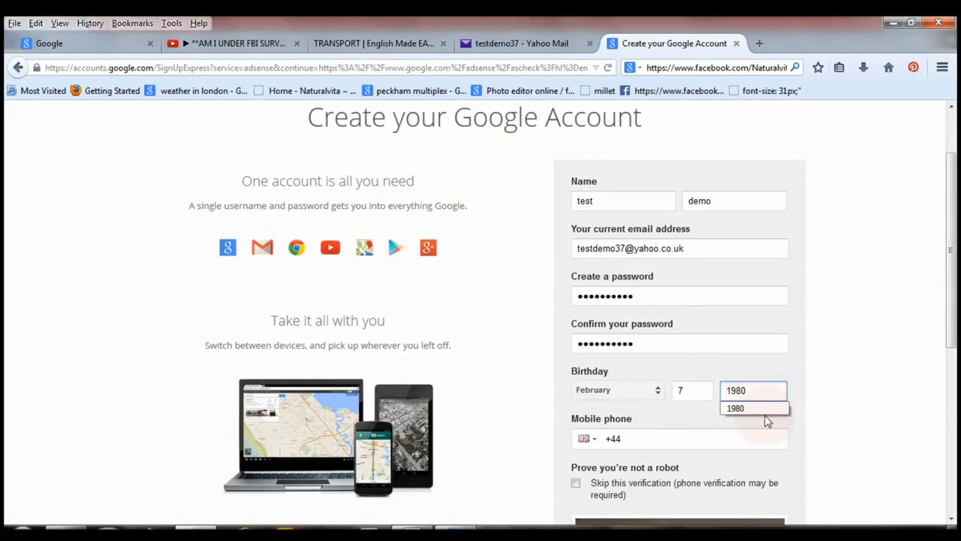
{"action": "left_click", "coordinate": [757, 409]}
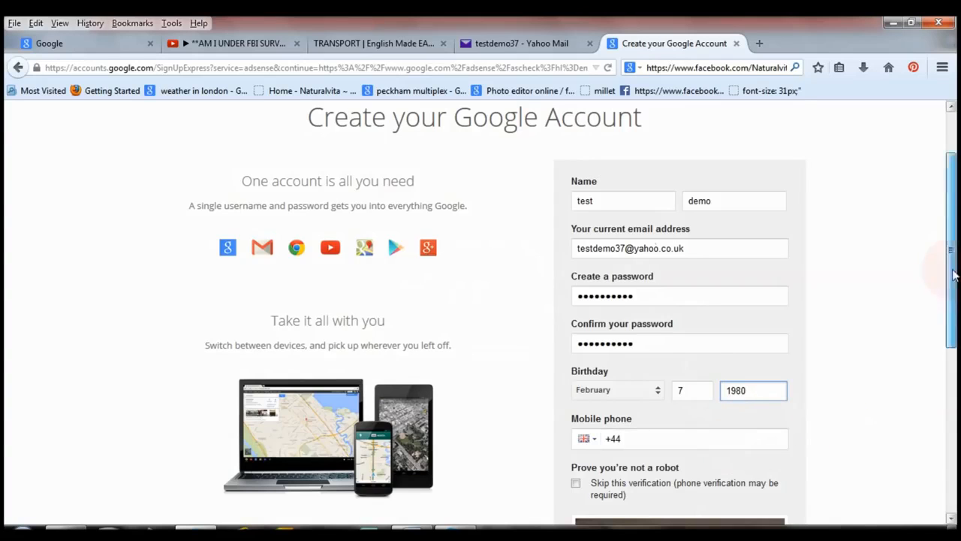
Complete the robot check, agree to the Google Terms of Service and Privacy Policy, and submit the account form.
{"action": "left_click_drag", "start_coordinate": [954, 275], "coordinate": [950, 342]}
{"action": "left_click", "coordinate": [691, 310]}
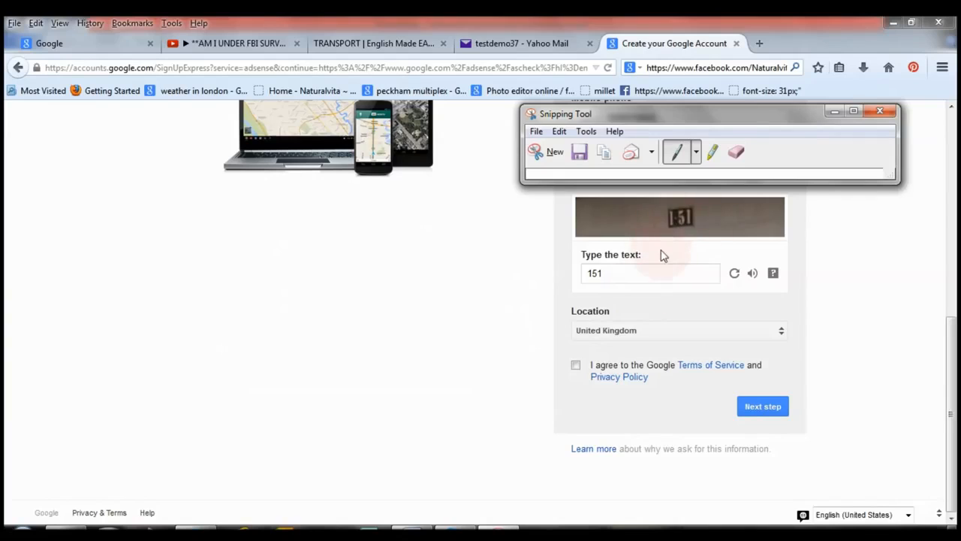
{"action": "left_click", "coordinate": [607, 277]}
{"action": "left_click", "coordinate": [596, 379]}
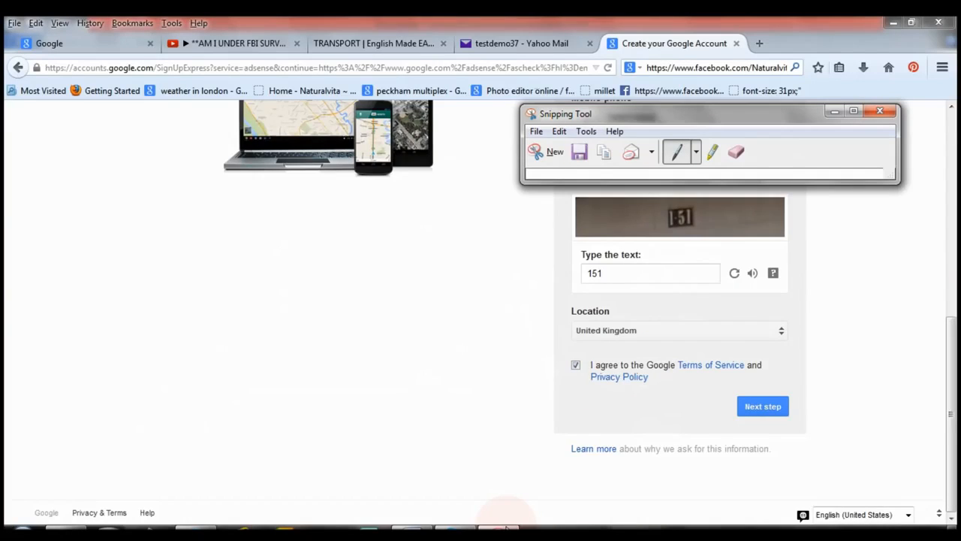
{"action": "left_click", "coordinate": [762, 409]}
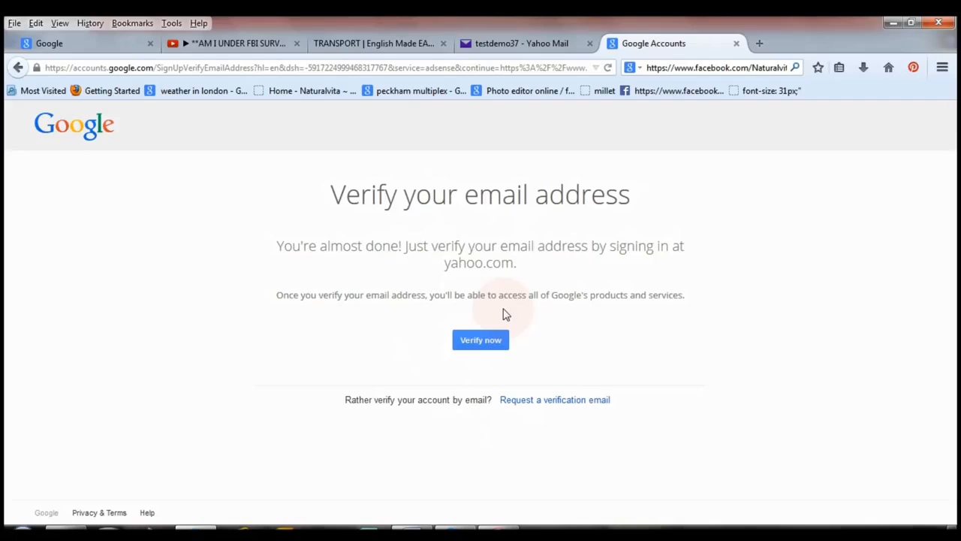
Verify the new account's email address through Yahoo and agree to share the Yahoo account information.
{"action": "left_click", "coordinate": [465, 345]}
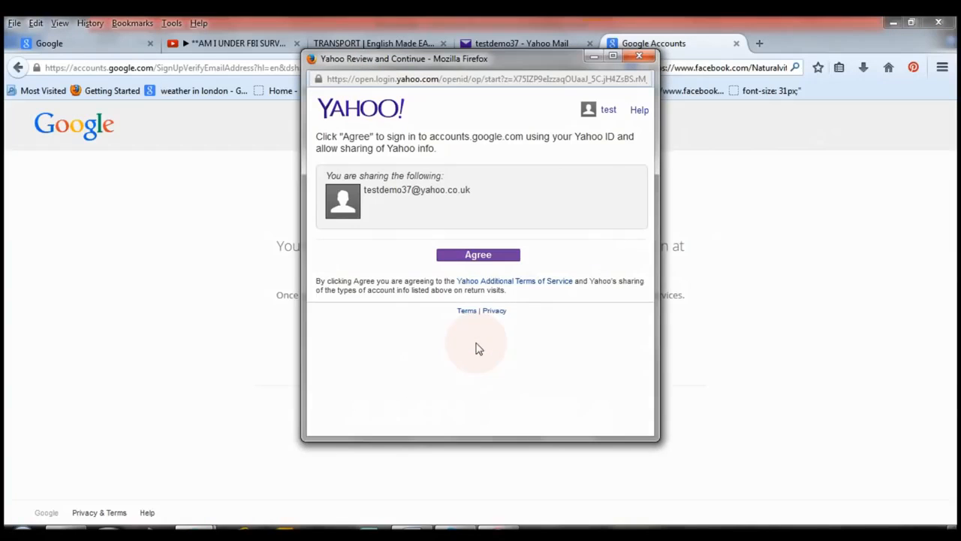
{"action": "left_click", "coordinate": [605, 110]}
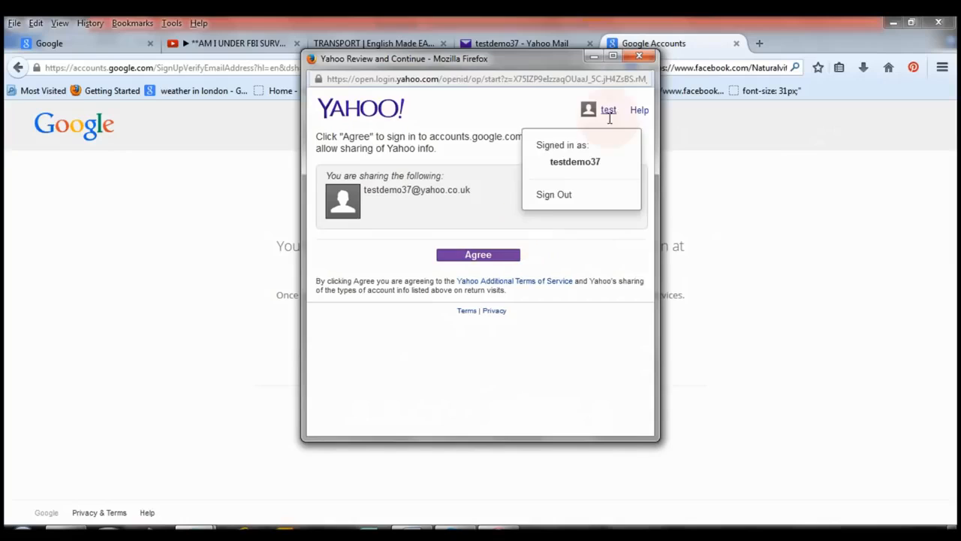
{"action": "left_click", "coordinate": [613, 57]}
{"action": "left_click", "coordinate": [479, 219]}
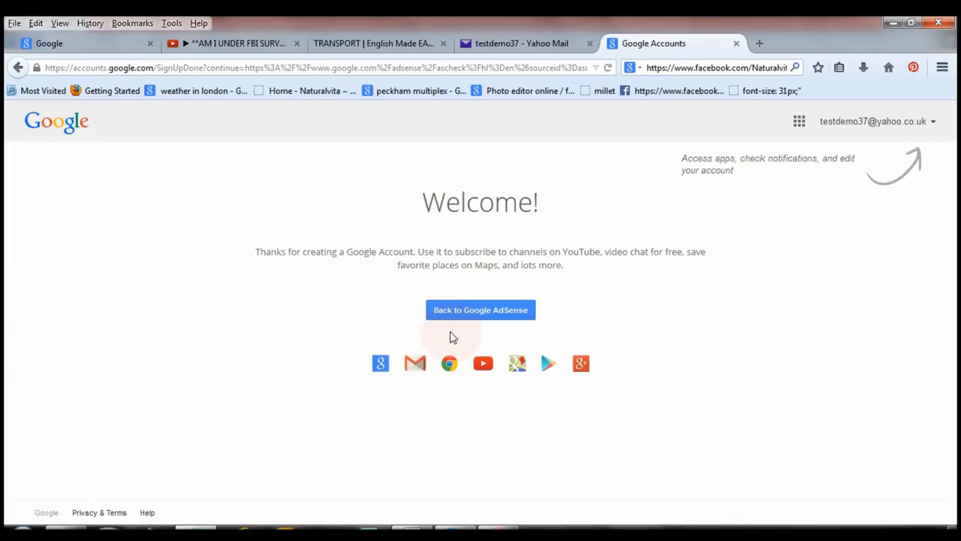
Return to the Google AdSense application and enter naturalvita.net as the website that will show ads.
{"action": "left_click", "coordinate": [498, 309]}
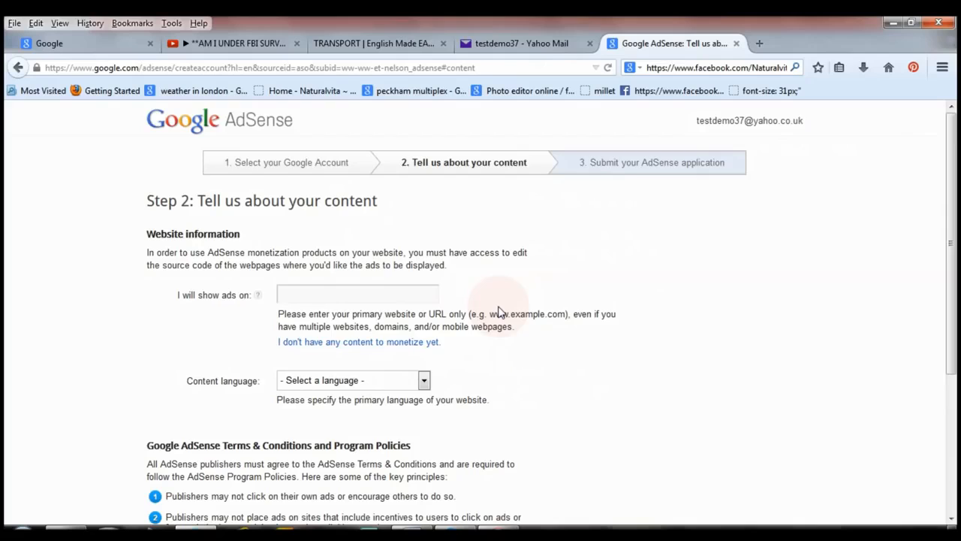
{"action": "left_click", "coordinate": [334, 294]}
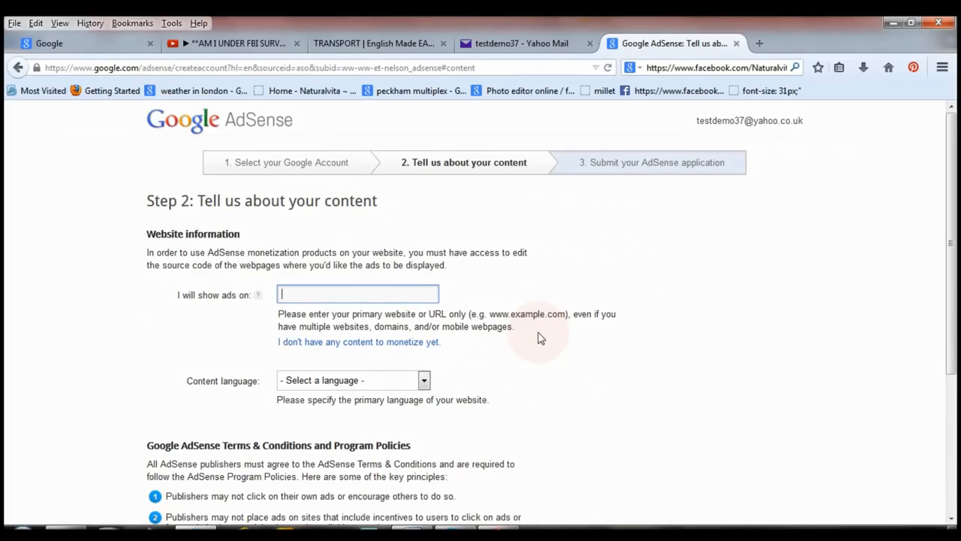
{"action": "type", "text": "naturalvita.net"}
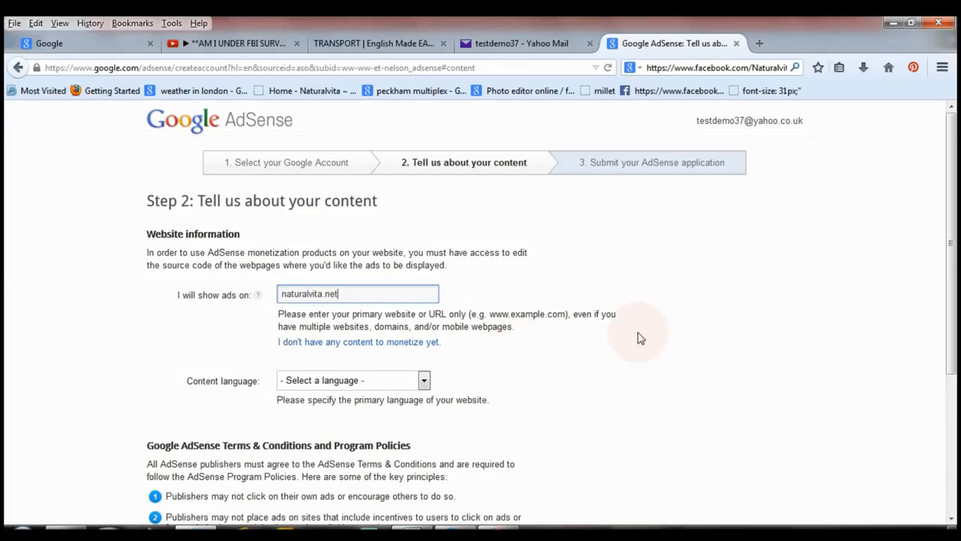
{"action": "key", "text": "Tab"}
{"action": "scroll", "coordinate": [483, 313], "scroll_direction": "down", "scroll_amount": 2}
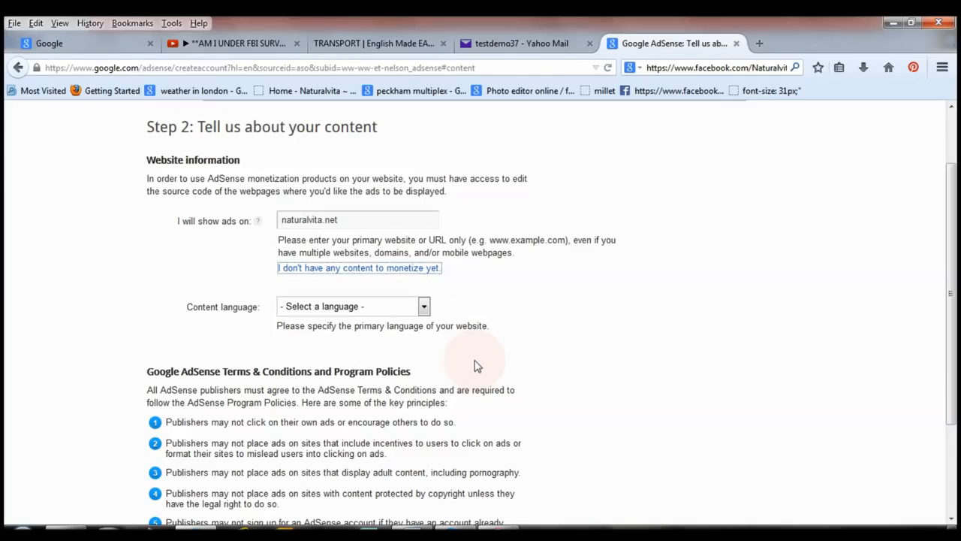
Set the website's content language to English and continue to the contact information part of the application.
{"action": "left_click", "coordinate": [424, 306]}
{"action": "left_click_drag", "start_coordinate": [430, 341], "coordinate": [425, 486]}
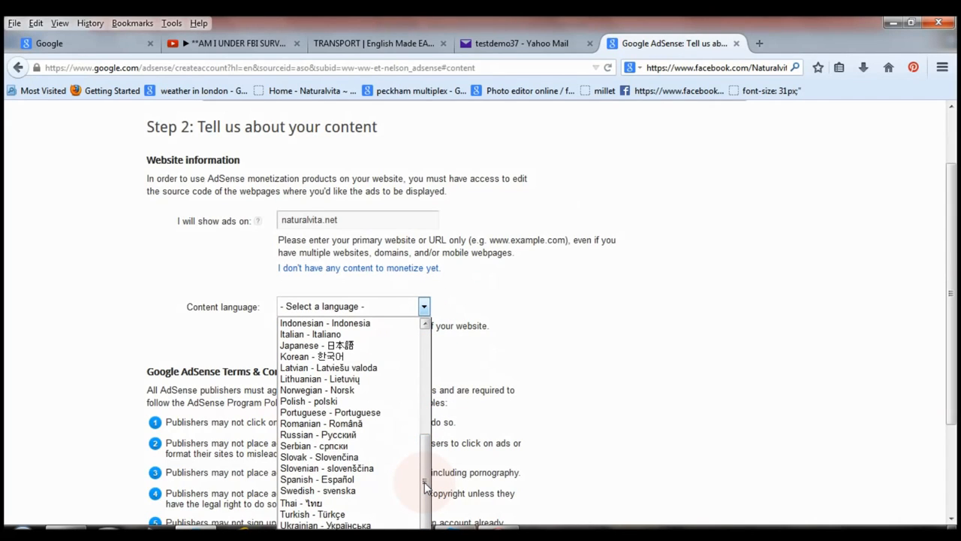
{"action": "left_click_drag", "start_coordinate": [426, 486], "coordinate": [425, 413]}
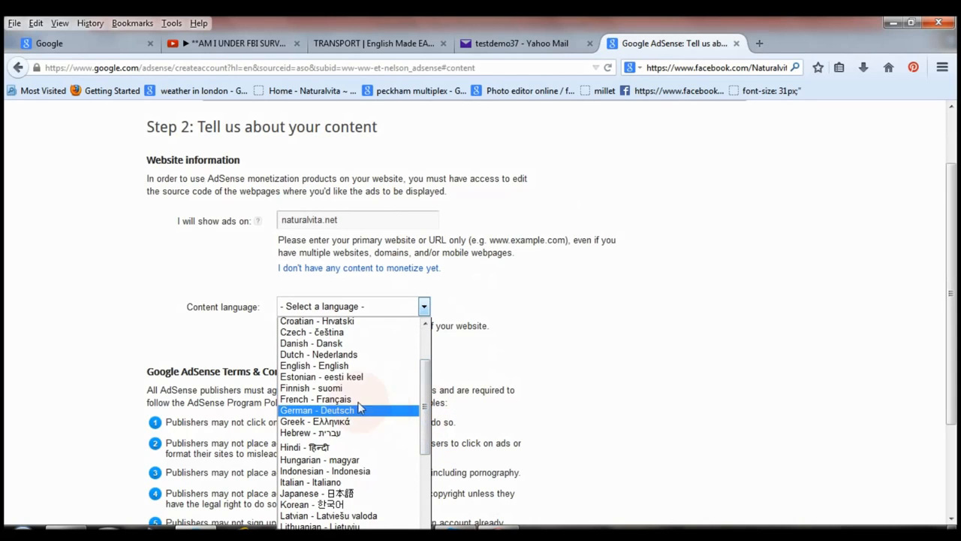
{"action": "left_click", "coordinate": [331, 366]}
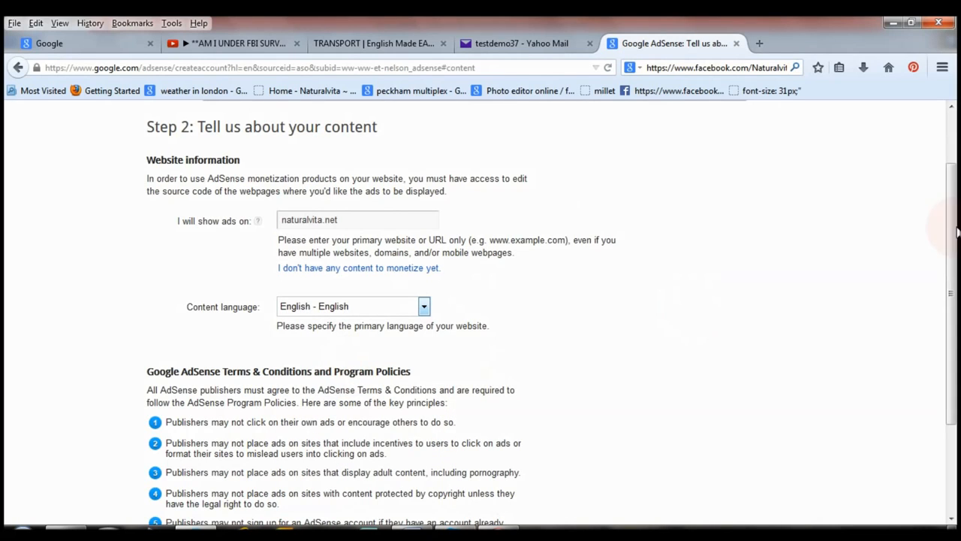
{"action": "scroll", "coordinate": [958, 233], "scroll_direction": "down", "scroll_amount": 3}
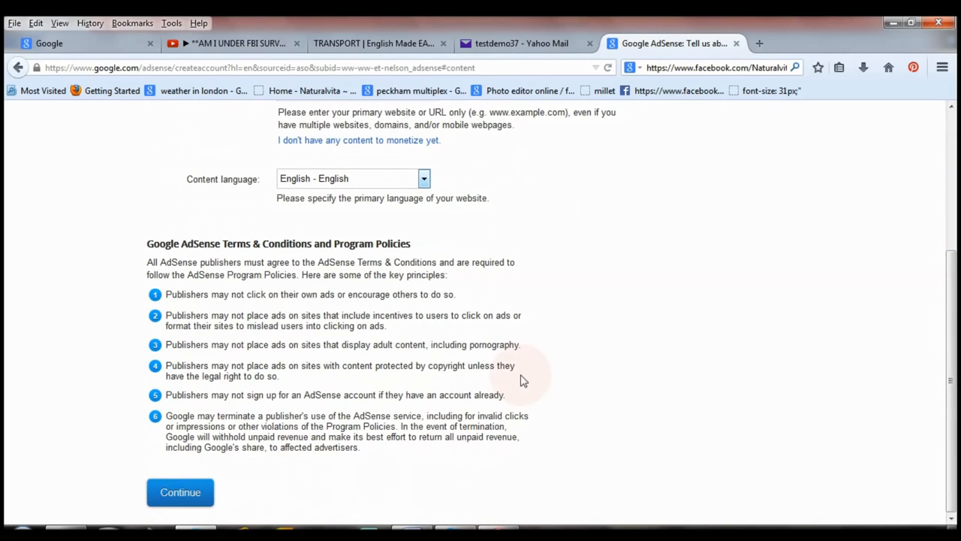
{"action": "left_click", "coordinate": [192, 497]}
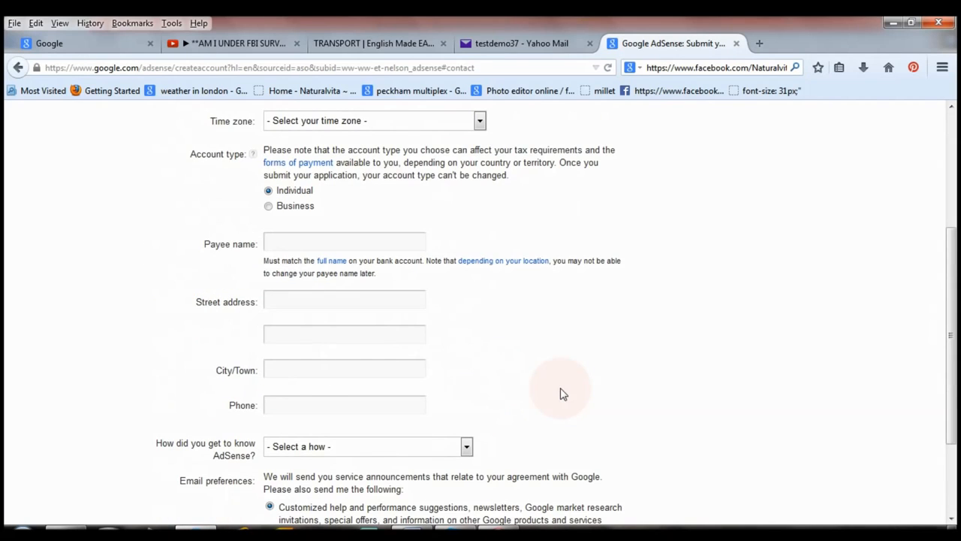
Set the country to United Kingdom and the time zone to (+00:00) London.
{"action": "left_click_drag", "start_coordinate": [954, 300], "coordinate": [956, 182]}
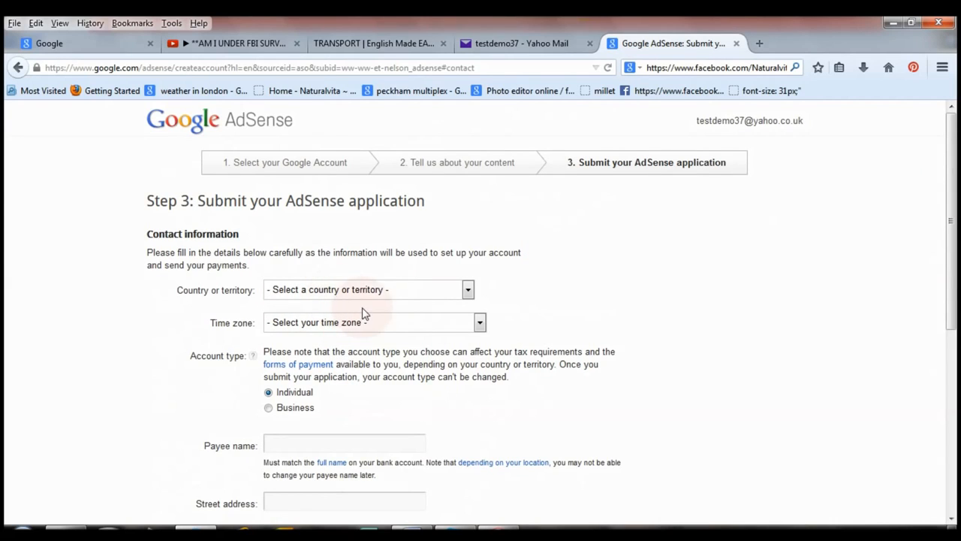
{"action": "left_click", "coordinate": [468, 290]}
{"action": "left_click", "coordinate": [469, 352]}
{"action": "left_click_drag", "start_coordinate": [469, 353], "coordinate": [470, 510]}
{"action": "left_click", "coordinate": [400, 359]}
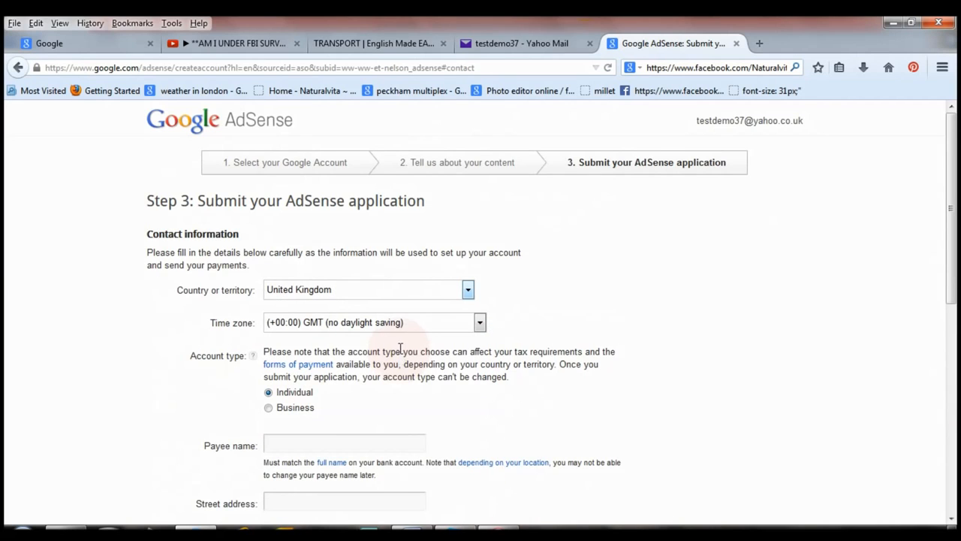
{"action": "left_click", "coordinate": [480, 323]}
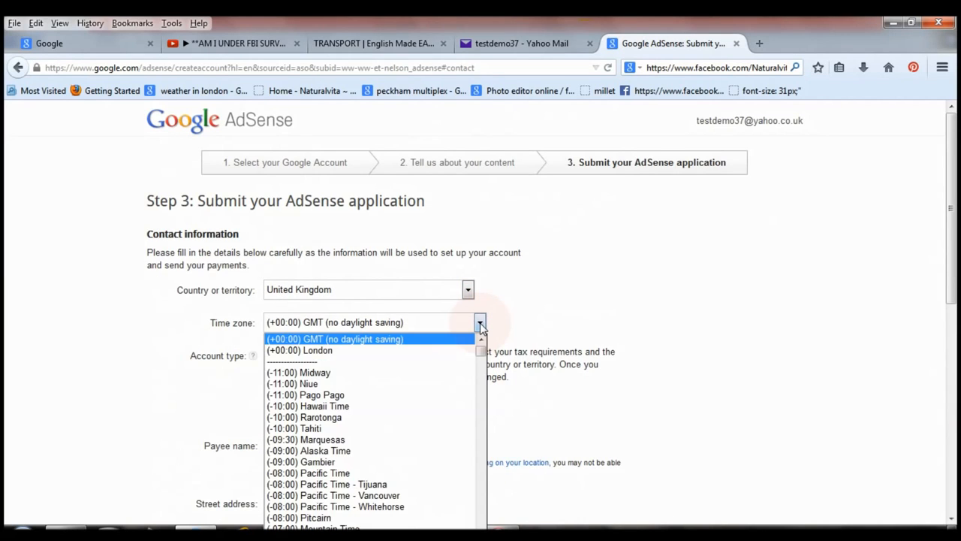
{"action": "left_click", "coordinate": [430, 352]}
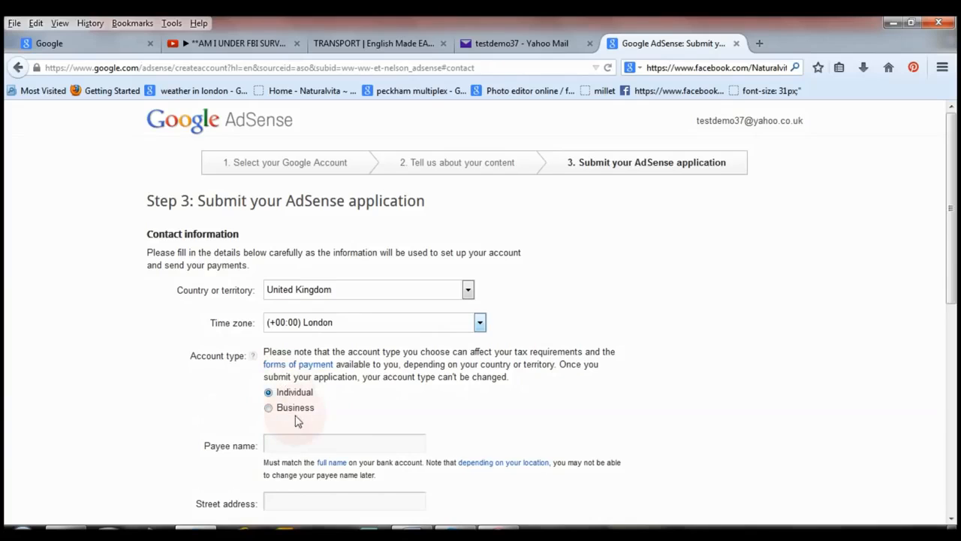
Fill in the payee's name, street address, city, county, postal code and phone number for the individual account.
{"action": "left_click_drag", "start_coordinate": [956, 167], "coordinate": [955, 263]}
{"action": "left_click", "coordinate": [350, 246]}
{"action": "left_click", "coordinate": [311, 254]}
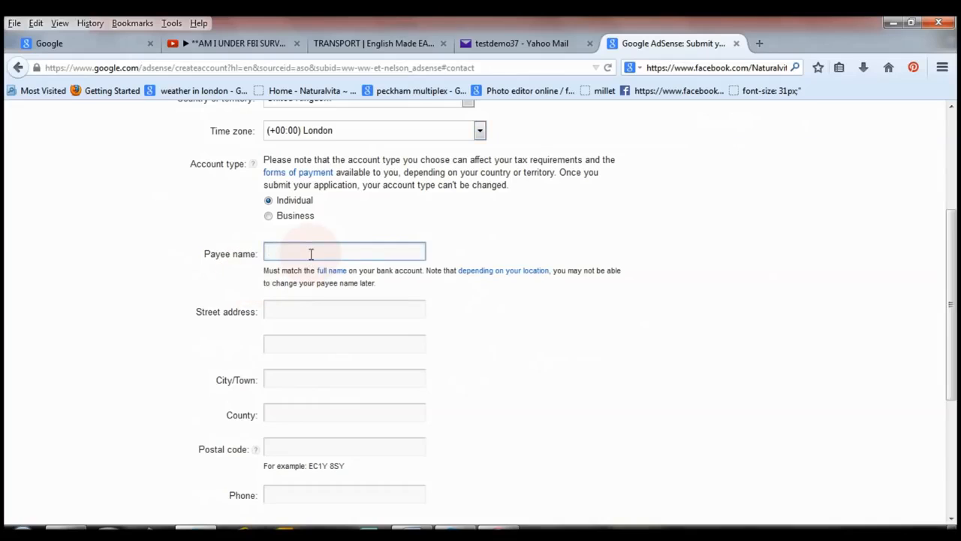
{"action": "type", "text": "Dorothy"}
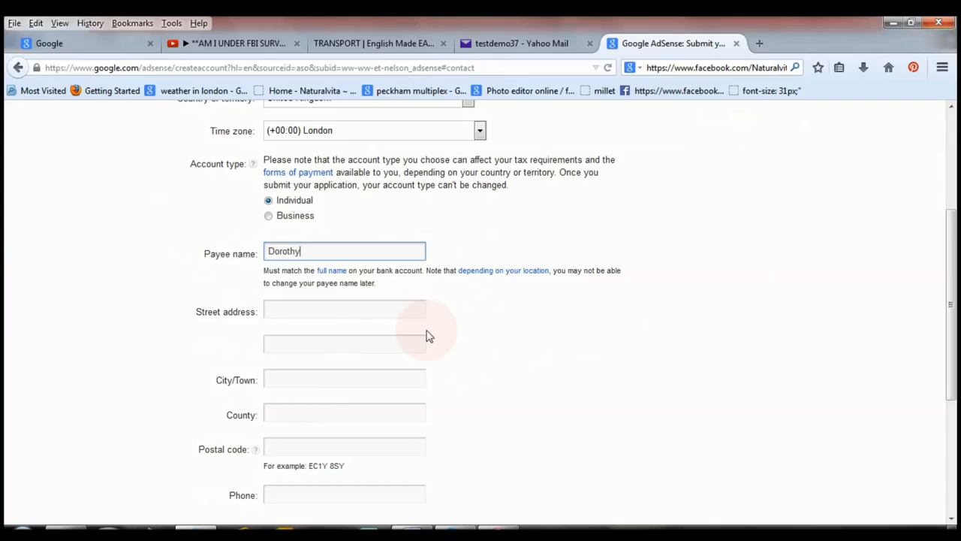
{"action": "left_click", "coordinate": [363, 322]}
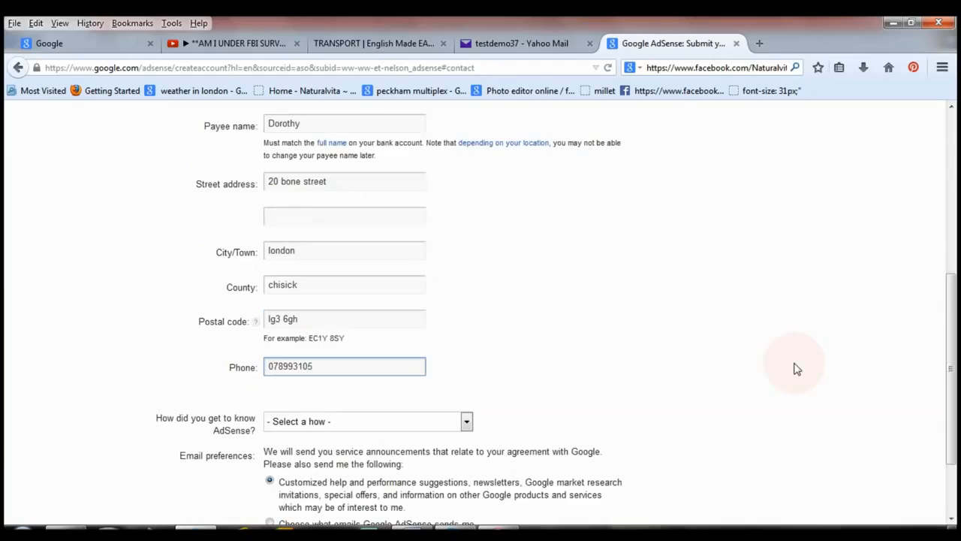
{"action": "type", "text": "41"}
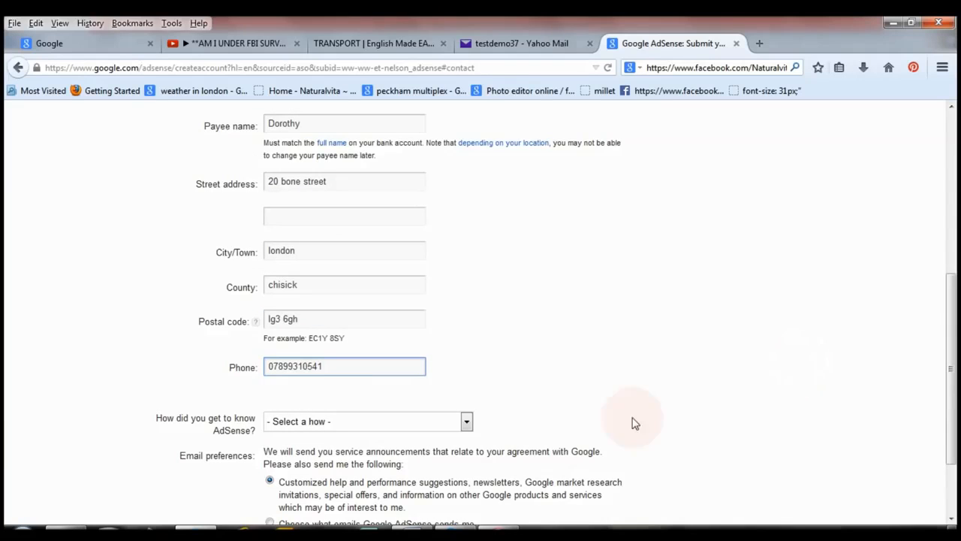
Choose Online forum or blog as the way AdSense was discovered, and select the option to choose what emails Google AdSense sends.
{"action": "left_click", "coordinate": [466, 423]}
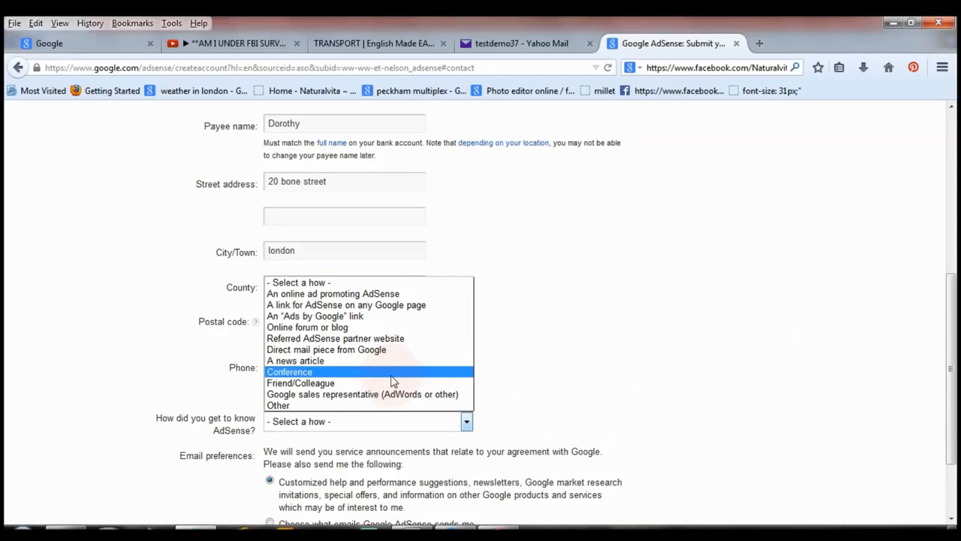
{"action": "left_click", "coordinate": [386, 327]}
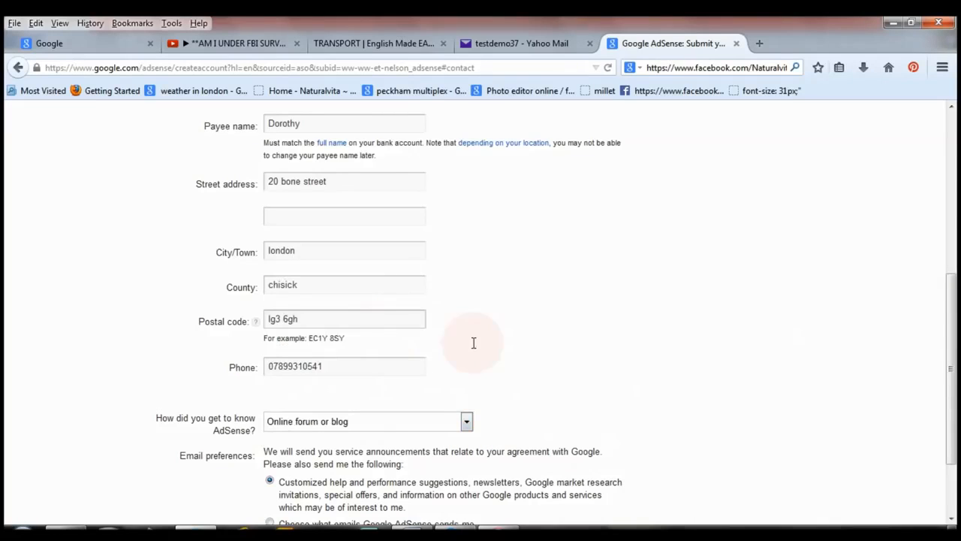
{"action": "left_click_drag", "start_coordinate": [951, 429], "coordinate": [955, 474]}
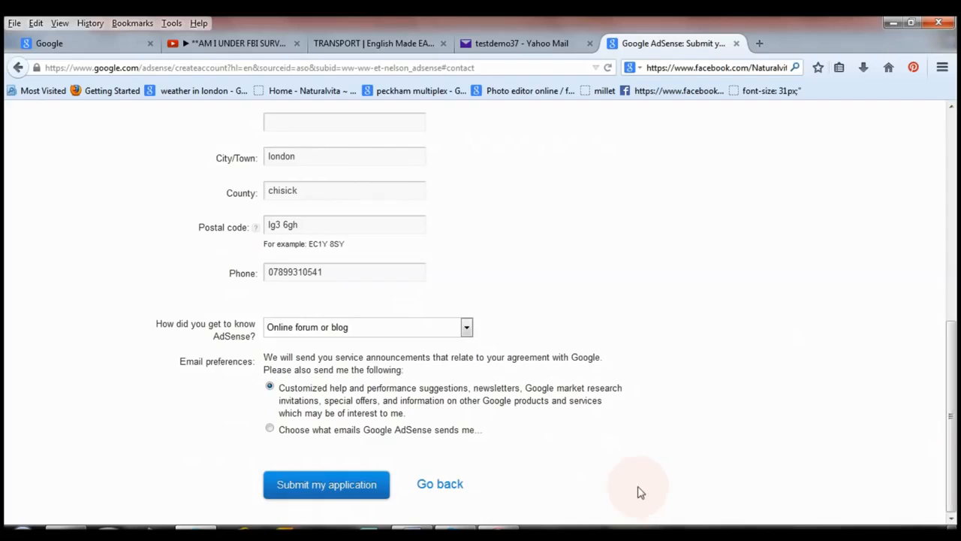
{"action": "scroll", "coordinate": [265, 400], "scroll_direction": "up", "scroll_amount": 1}
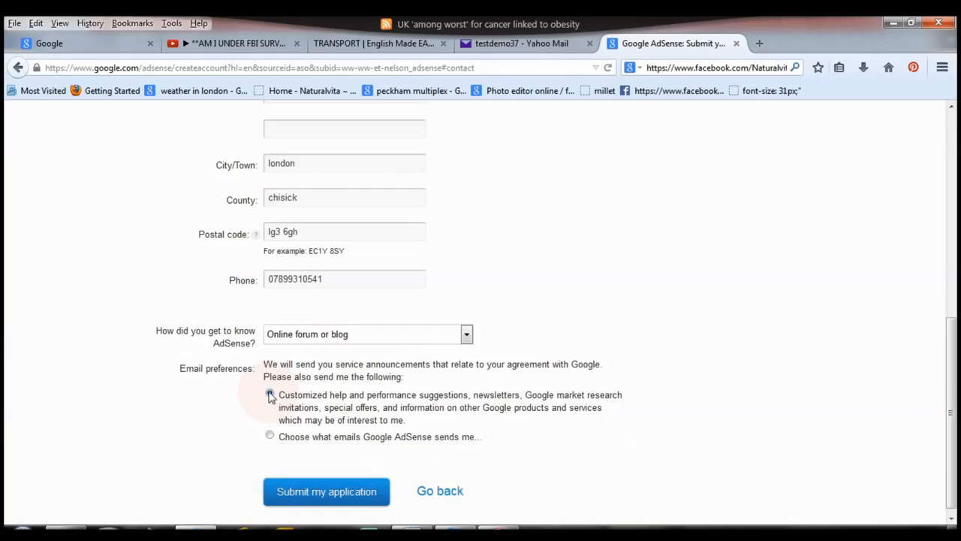
{"action": "left_click", "coordinate": [269, 435]}
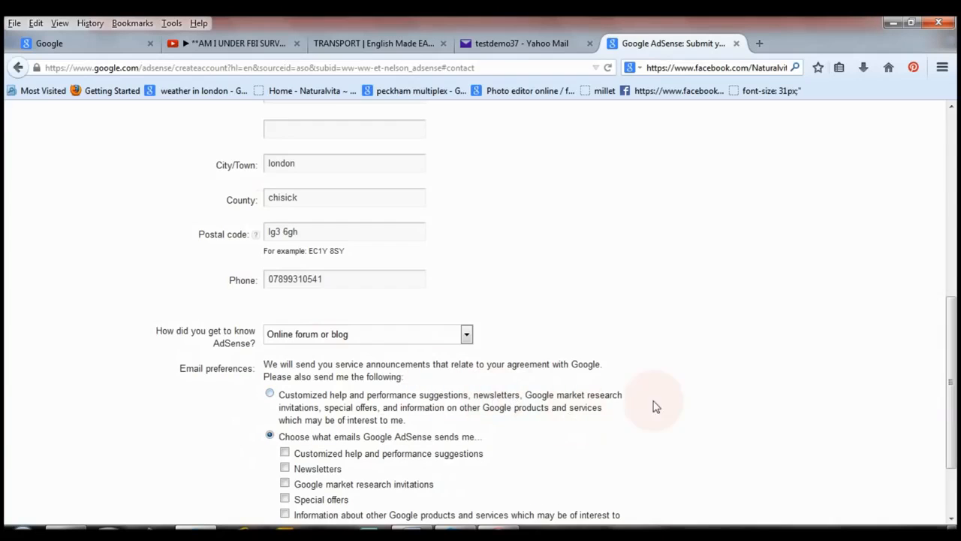
{"action": "left_click", "coordinate": [270, 392]}
{"action": "left_click", "coordinate": [270, 436]}
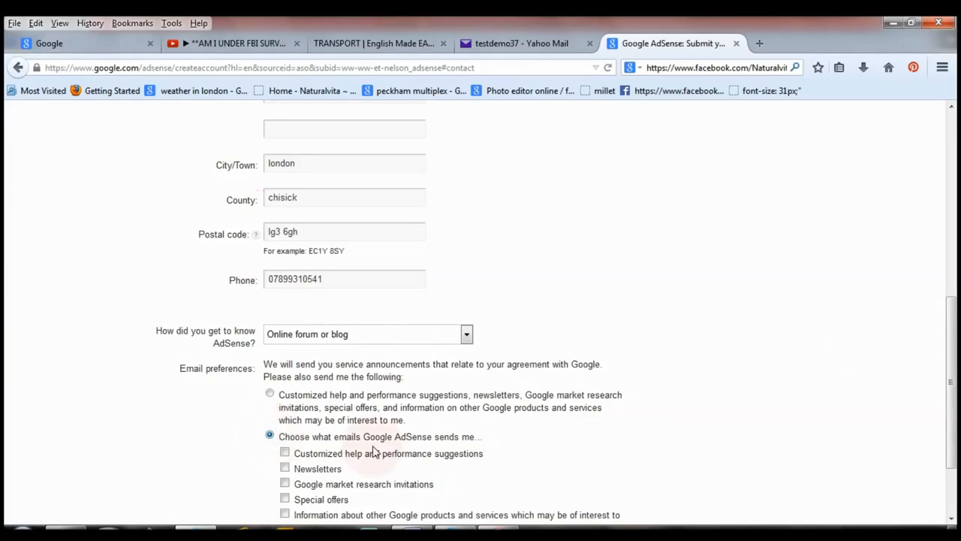
{"action": "left_click_drag", "start_coordinate": [952, 358], "coordinate": [957, 393]}
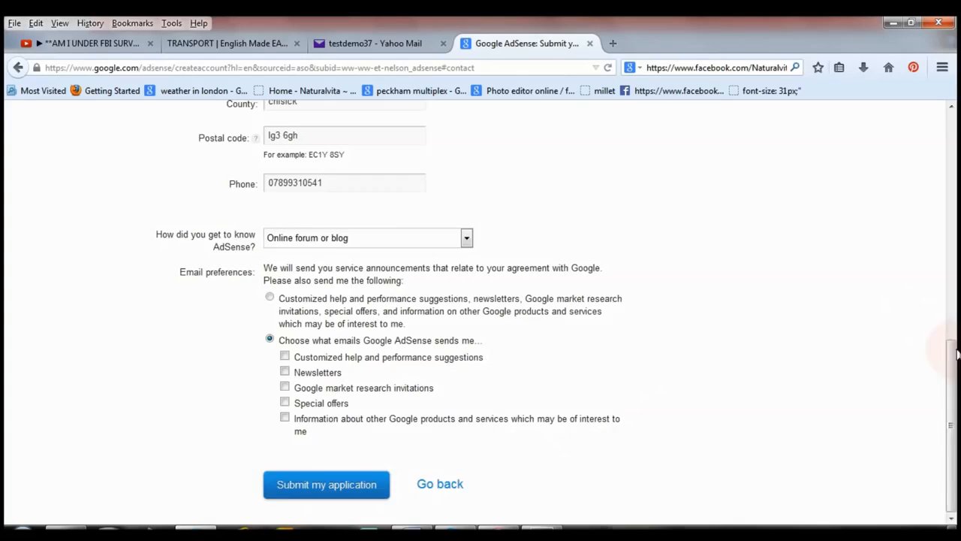
{"action": "left_click_drag", "start_coordinate": [956, 353], "coordinate": [949, 172]}
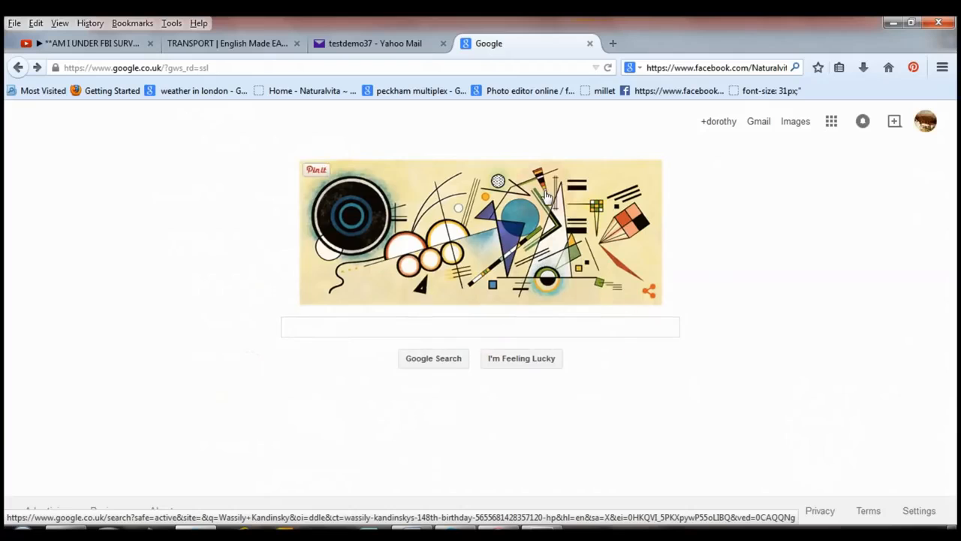
Open the AdSense application review email in Gmail, get started with AdSense from it, and dismiss the ad unit tip.
{"action": "left_click", "coordinate": [759, 121]}
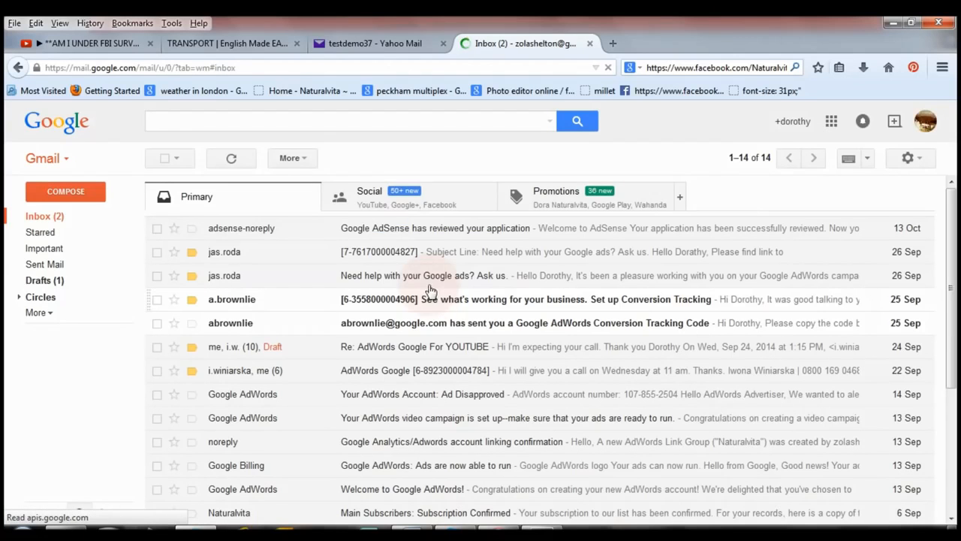
{"action": "left_click", "coordinate": [440, 230]}
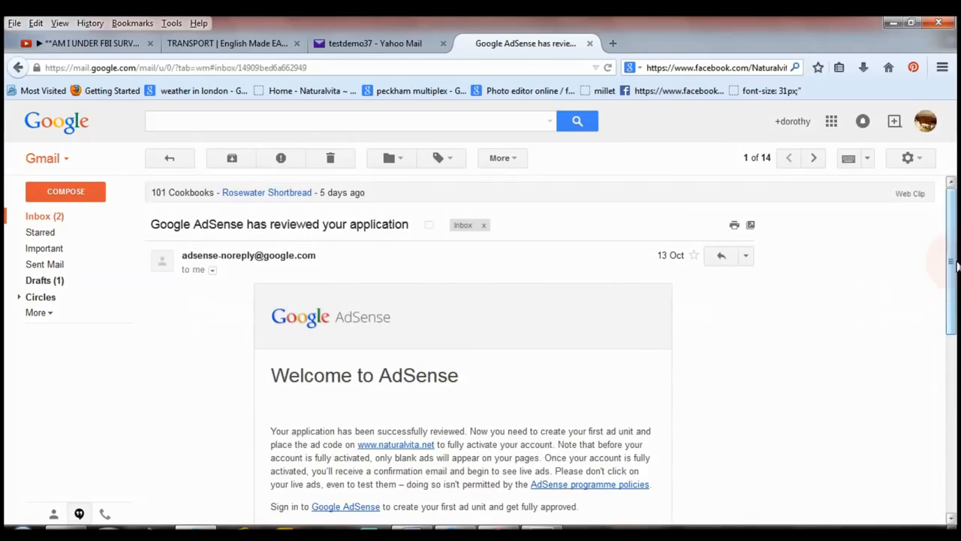
{"action": "scroll", "coordinate": [956, 299], "scroll_direction": "down", "scroll_amount": 3}
{"action": "scroll", "coordinate": [956, 298], "scroll_direction": "down", "scroll_amount": 1}
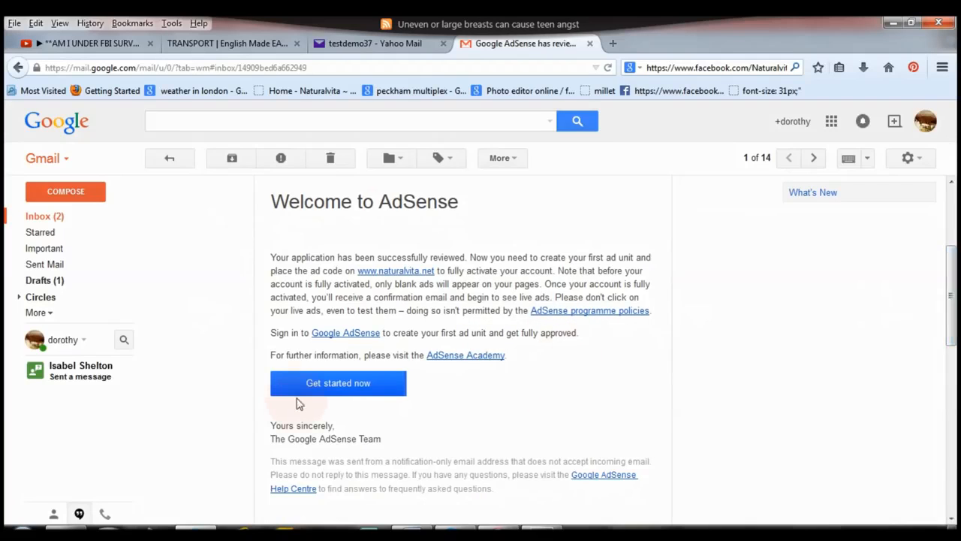
{"action": "left_click", "coordinate": [335, 385]}
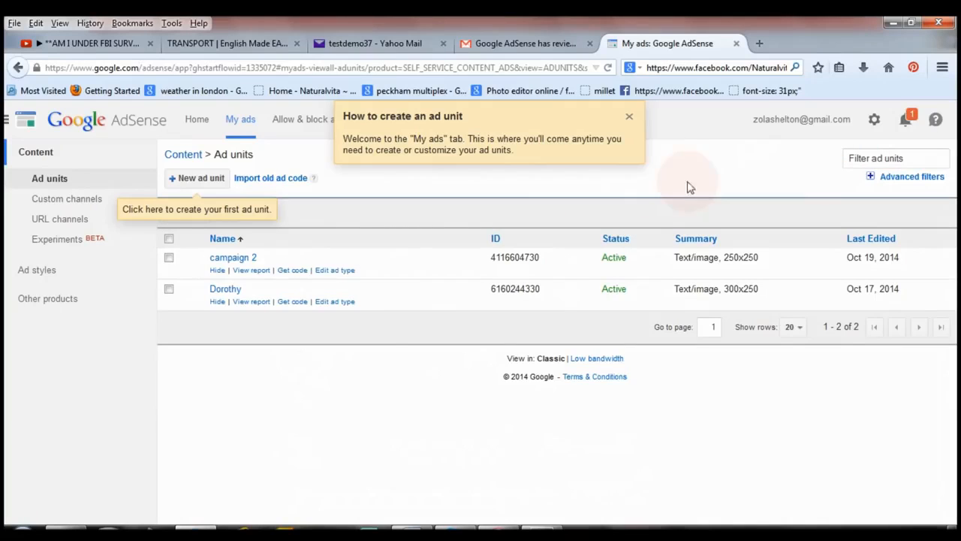
{"action": "left_click", "coordinate": [629, 116]}
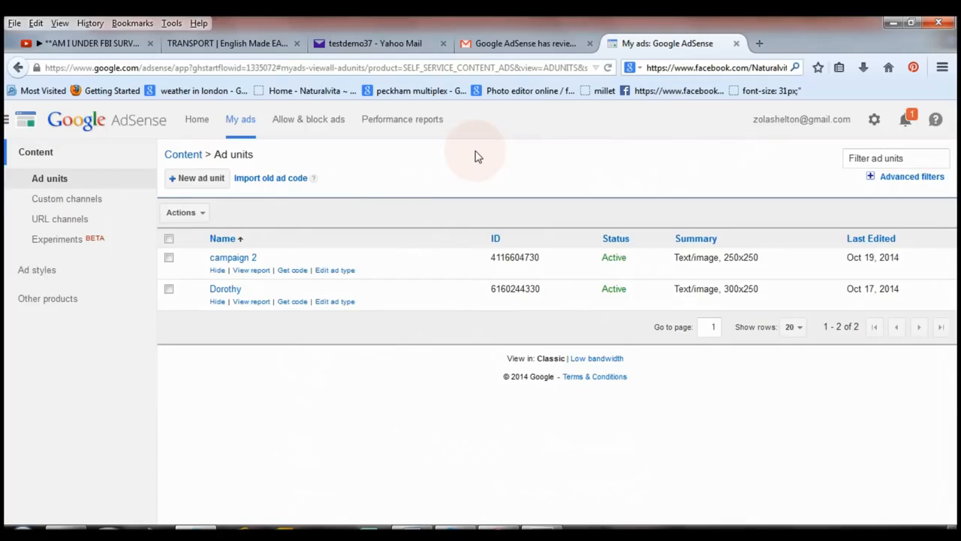
Review the AdSense address verification page with its PIN instructions, and return to the list of ad units.
{"action": "left_click", "coordinate": [197, 120]}
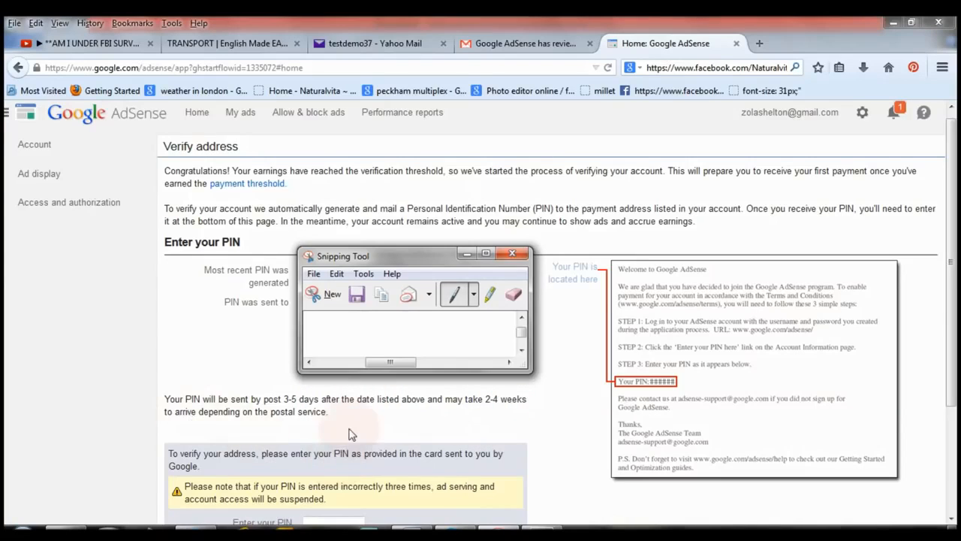
{"action": "scroll", "coordinate": [936, 274], "scroll_direction": "down", "scroll_amount": 3}
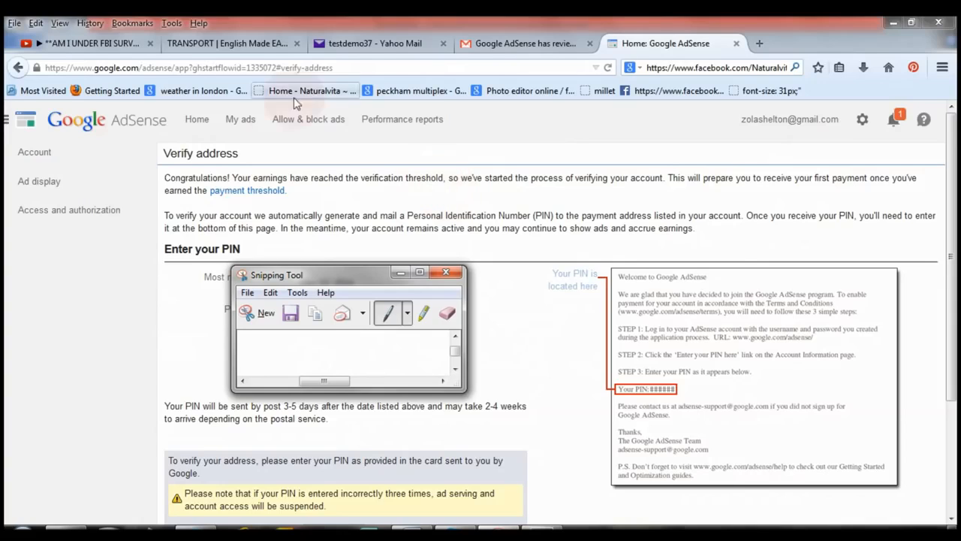
{"action": "left_click", "coordinate": [240, 120]}
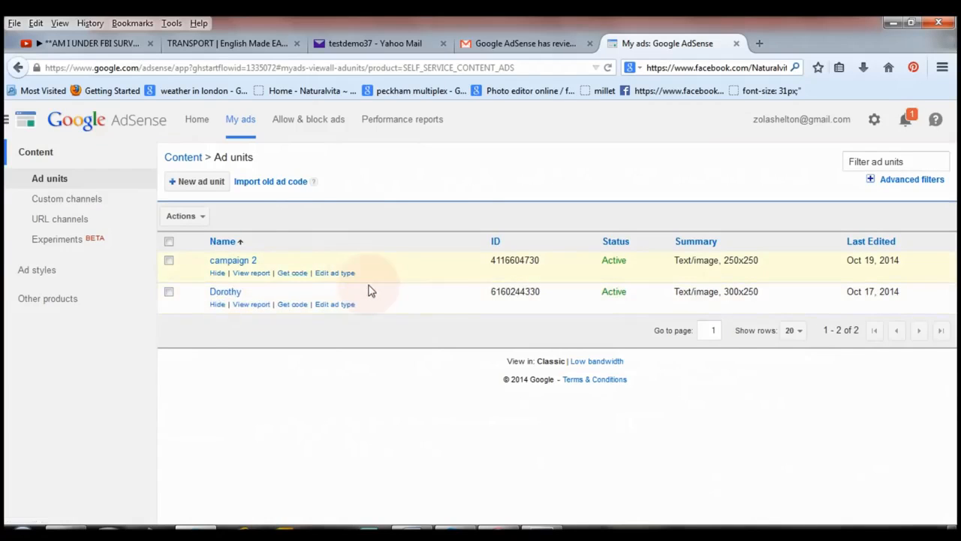
Start a new ad unit, look at the horizontal banner sizes, and switch the ad size selection to Rectangular.
{"action": "left_click", "coordinate": [198, 182]}
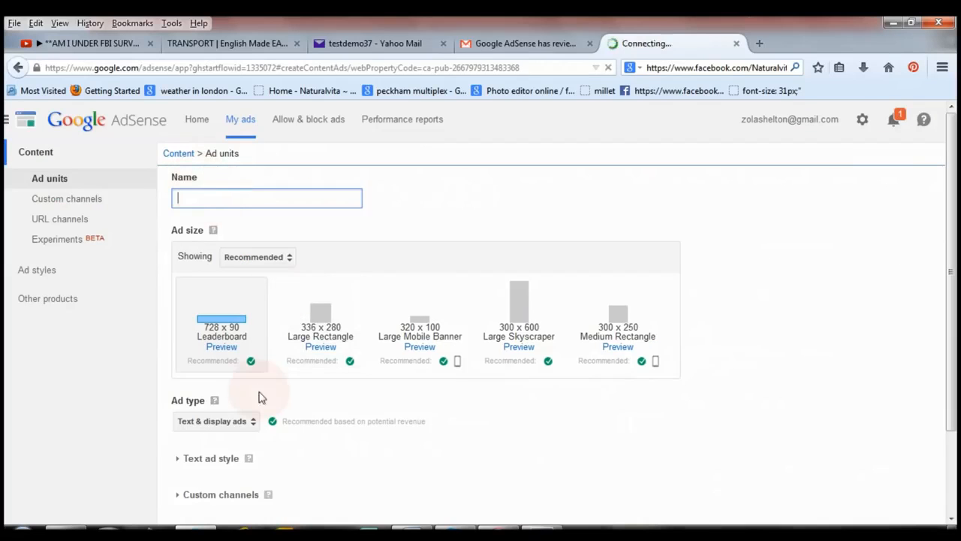
{"action": "left_click_drag", "start_coordinate": [955, 261], "coordinate": [954, 301]}
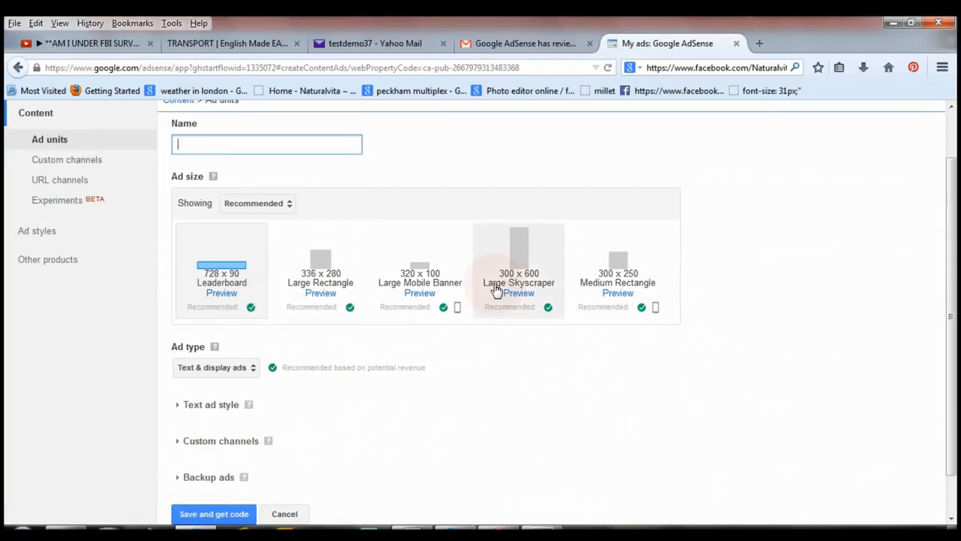
{"action": "left_click", "coordinate": [292, 207]}
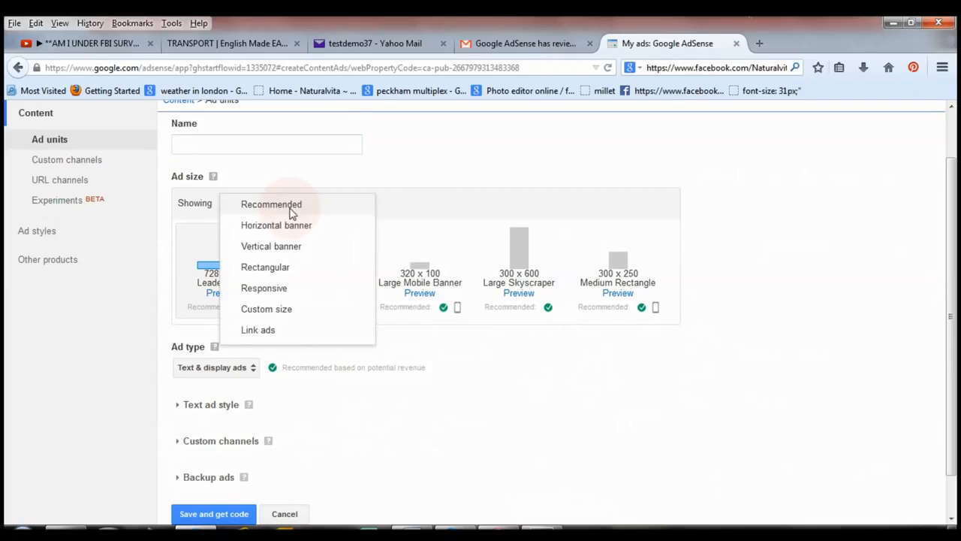
{"action": "left_click", "coordinate": [301, 230]}
{"action": "left_click", "coordinate": [301, 230]}
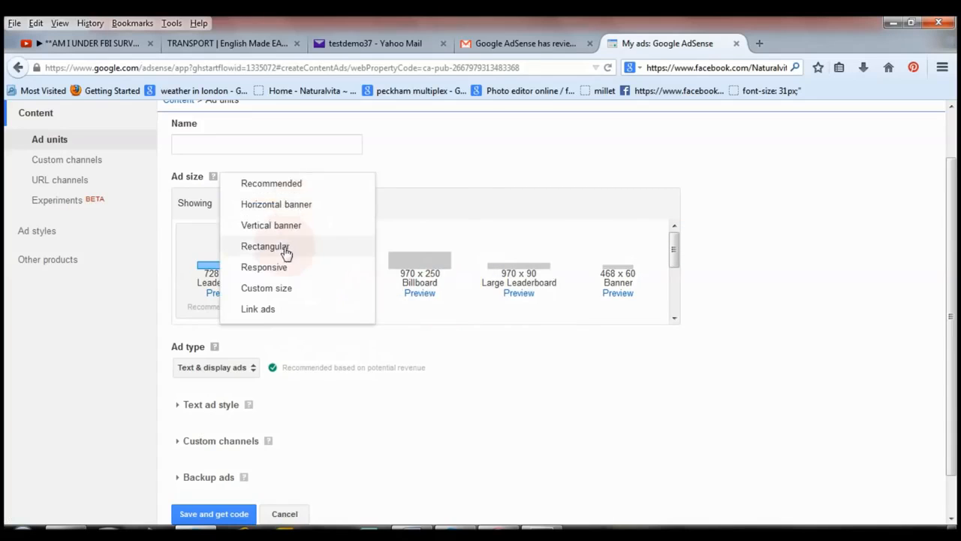
{"action": "left_click", "coordinate": [282, 246]}
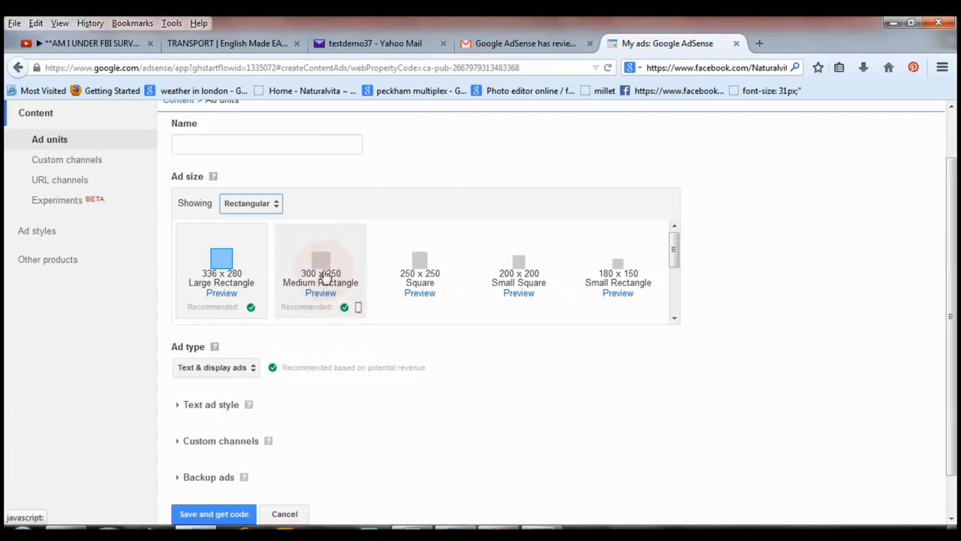
{"action": "mouse_move", "coordinate": [341, 307]}
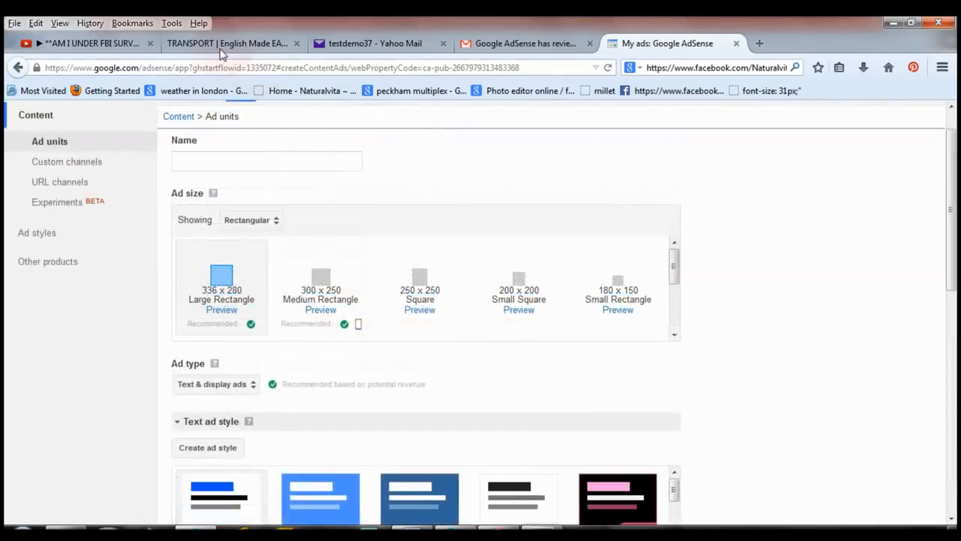
Look at the ads placed on the papa-english.com transport page, and return to the new ad unit form.
{"action": "left_click", "coordinate": [228, 45]}
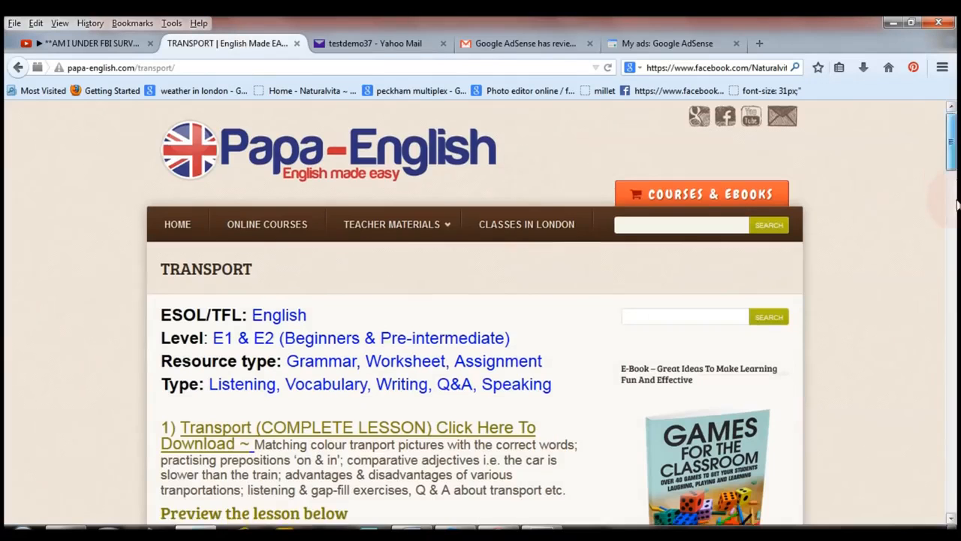
{"action": "scroll", "coordinate": [860, 172], "scroll_direction": "down", "scroll_amount": 10}
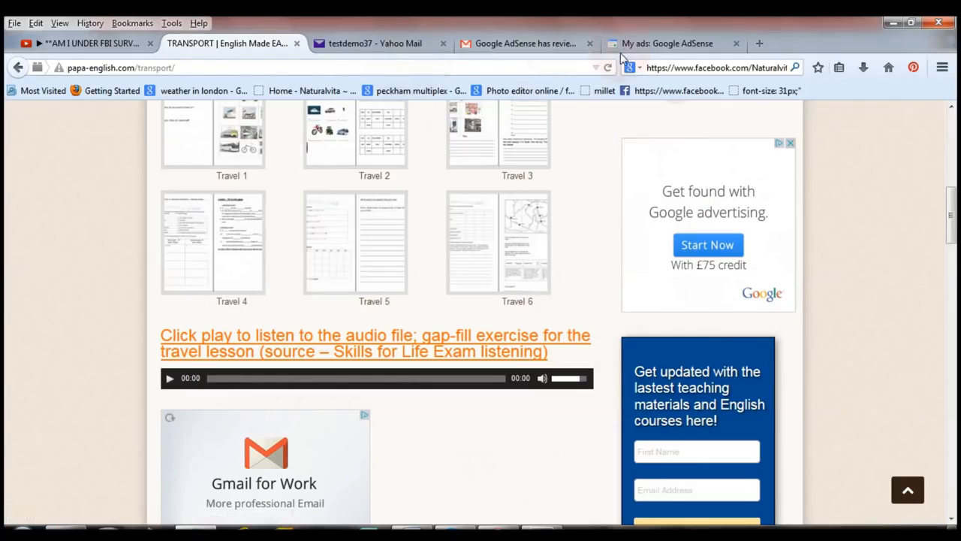
{"action": "left_click", "coordinate": [657, 45]}
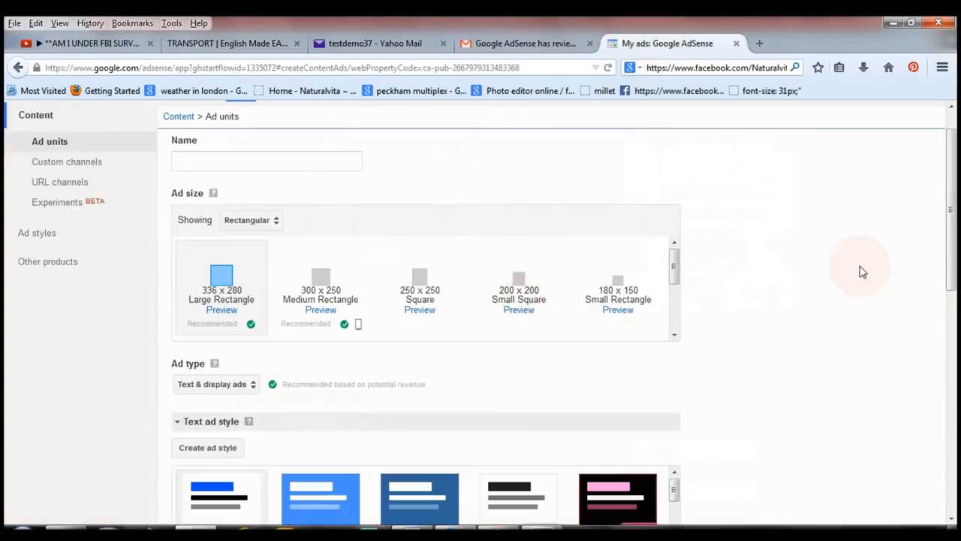
Select the 300 x 250 Medium Rectangle size for the new ad unit.
{"action": "left_click_drag", "start_coordinate": [954, 189], "coordinate": [836, 221]}
{"action": "left_click", "coordinate": [214, 233]}
{"action": "left_click", "coordinate": [307, 228]}
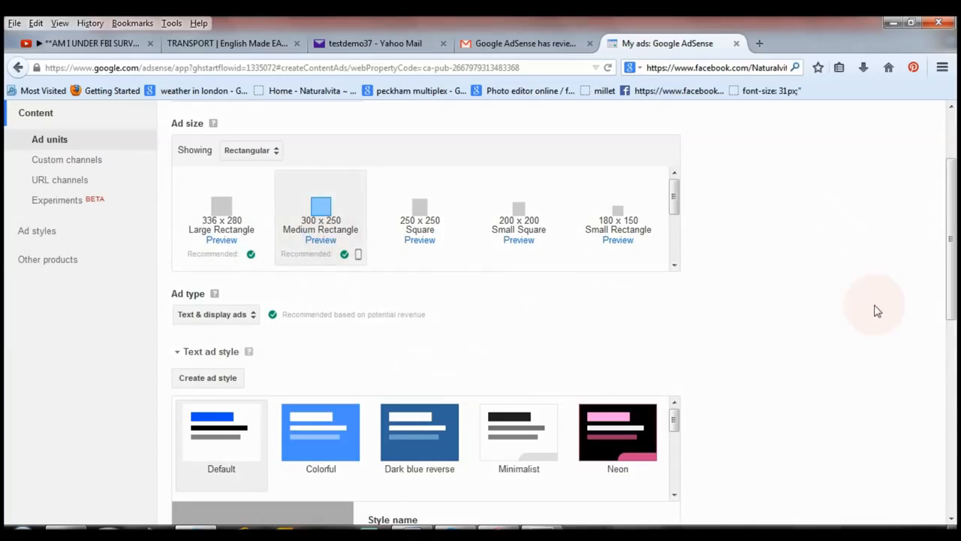
Review the ad type setting, and compare it with the ads shown on the transport page.
{"action": "left_click_drag", "start_coordinate": [950, 250], "coordinate": [664, 296]}
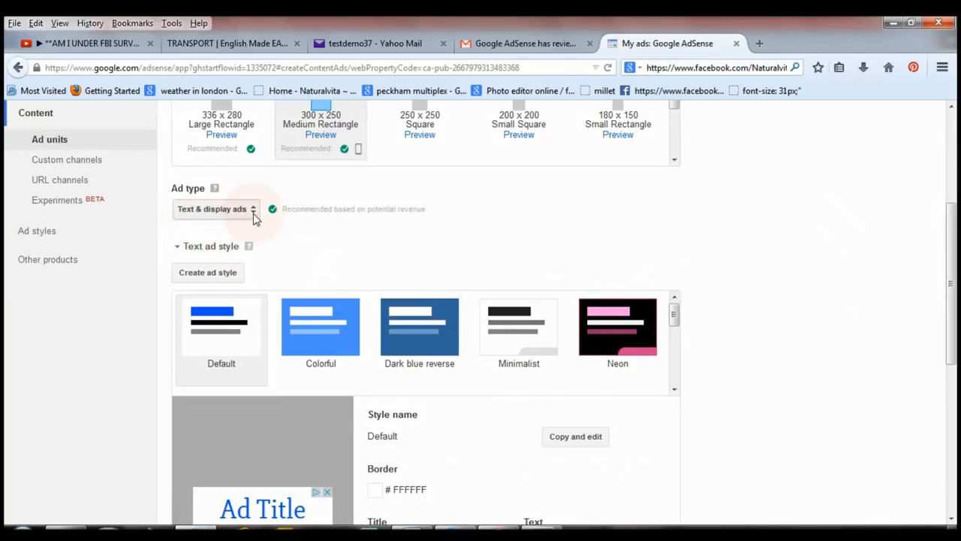
{"action": "left_click", "coordinate": [267, 46]}
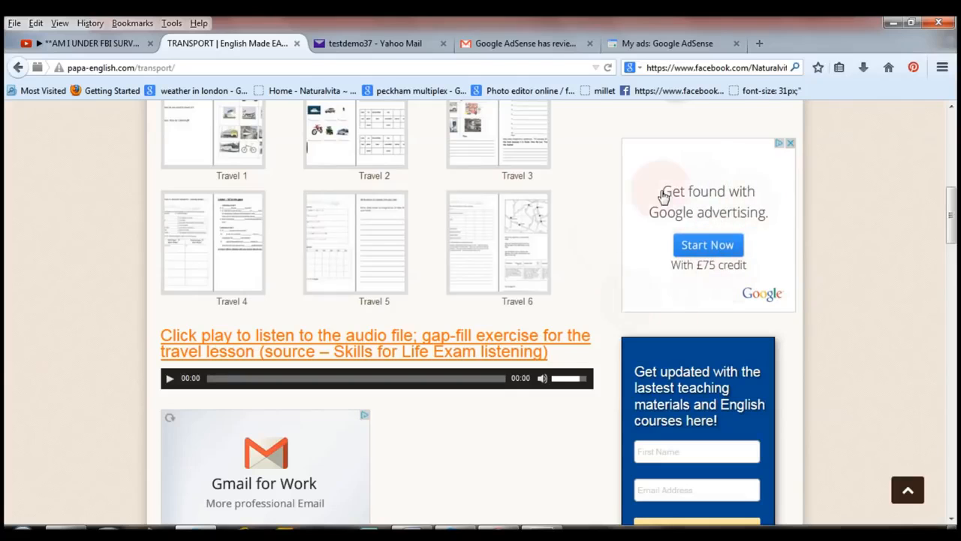
{"action": "left_click", "coordinate": [661, 43]}
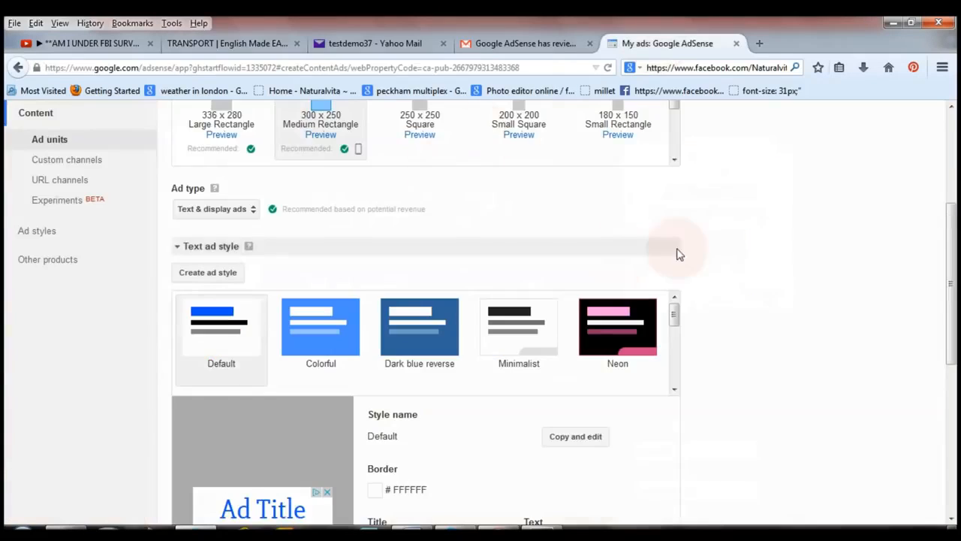
Choose the Minimalist text ad style and open a copy of it for editing.
{"action": "left_click_drag", "start_coordinate": [957, 252], "coordinate": [957, 324]}
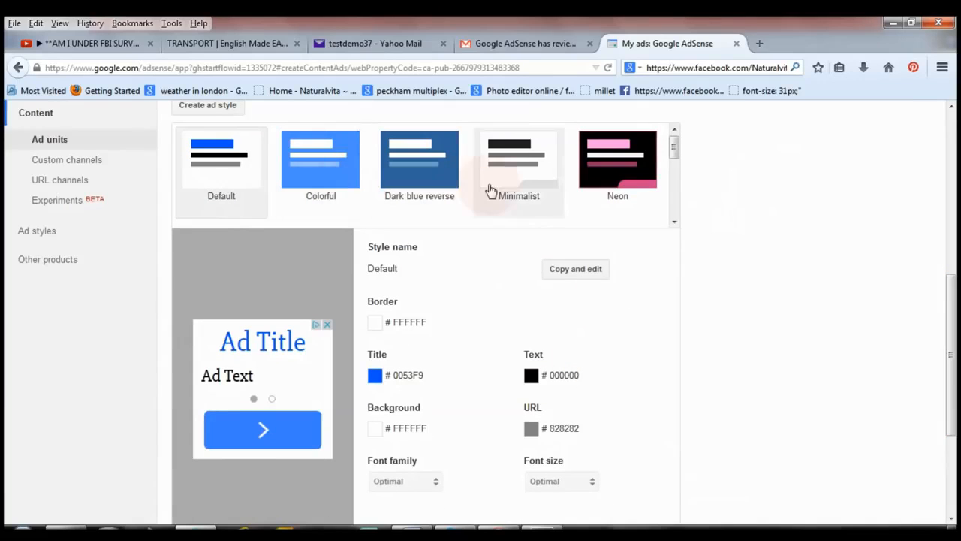
{"action": "left_click", "coordinate": [534, 188]}
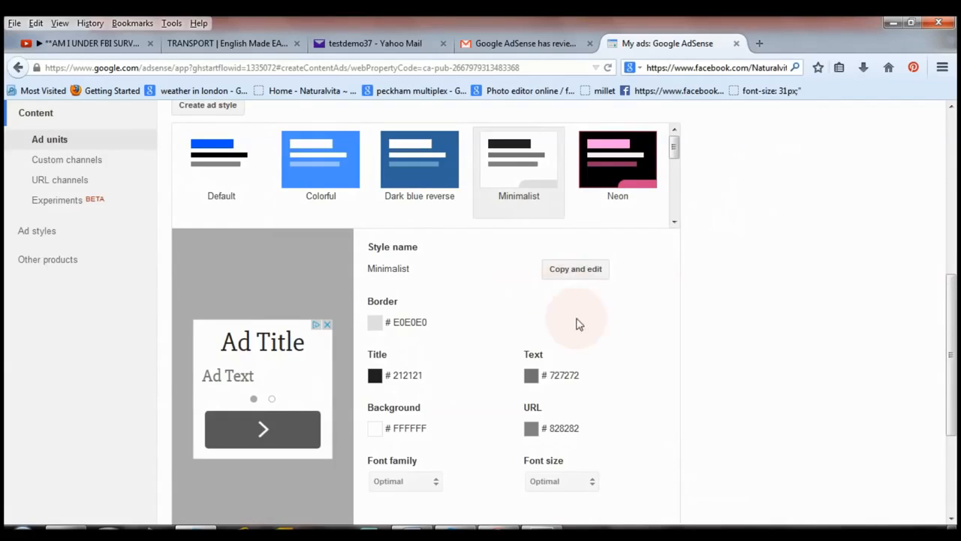
{"action": "right_click", "coordinate": [570, 278]}
{"action": "left_click", "coordinate": [569, 276]}
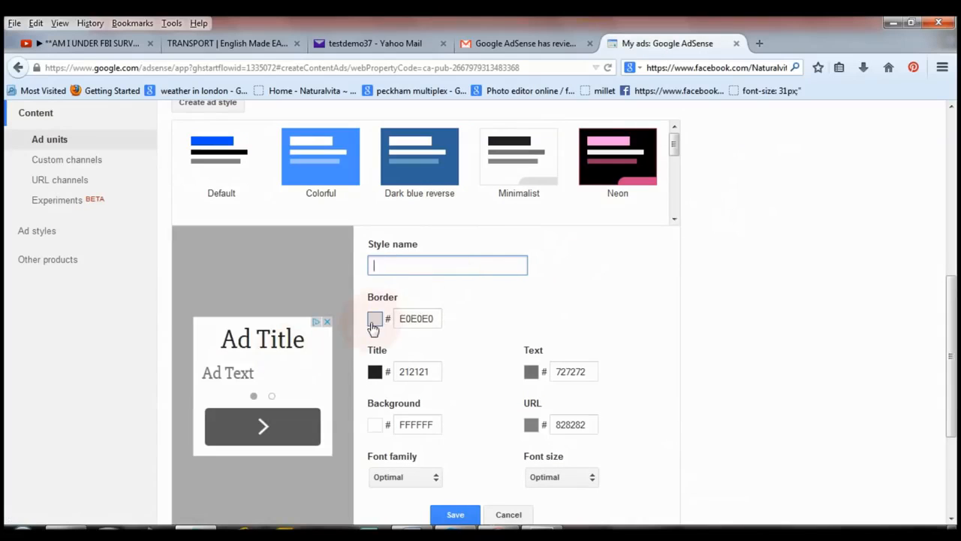
Set the ad style's border colour to 6F3C1B, its title colour to 0066CC and its background to C3D9FF.
{"action": "left_click", "coordinate": [375, 320]}
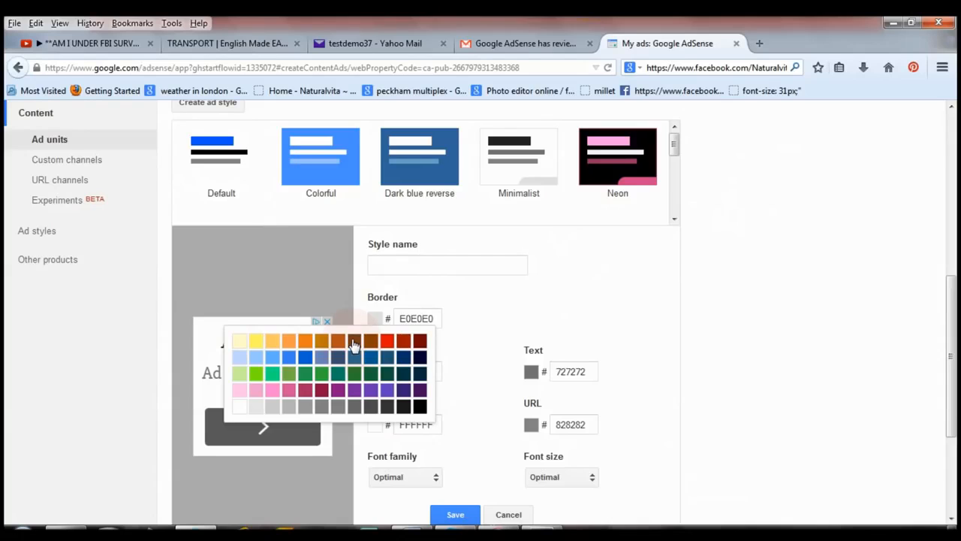
{"action": "left_click", "coordinate": [354, 343]}
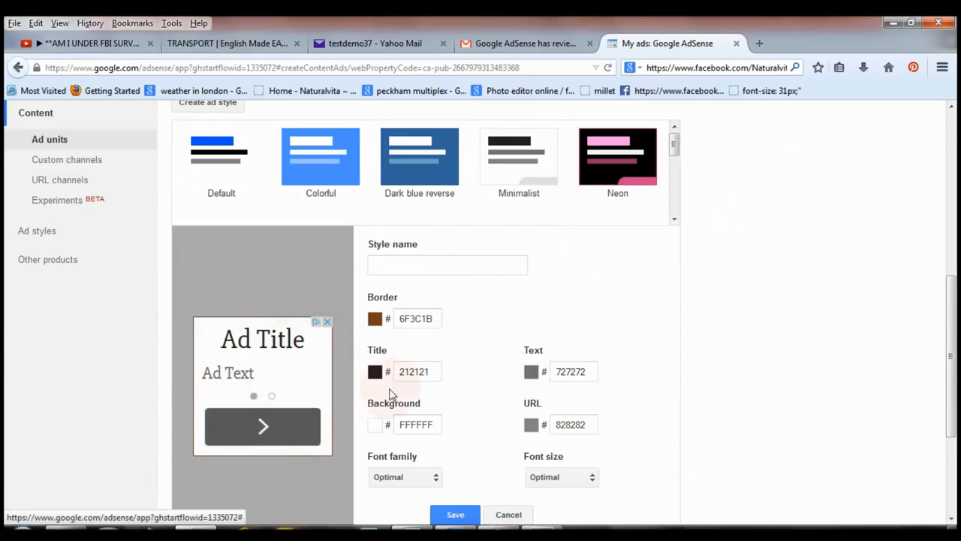
{"action": "left_click", "coordinate": [374, 371]}
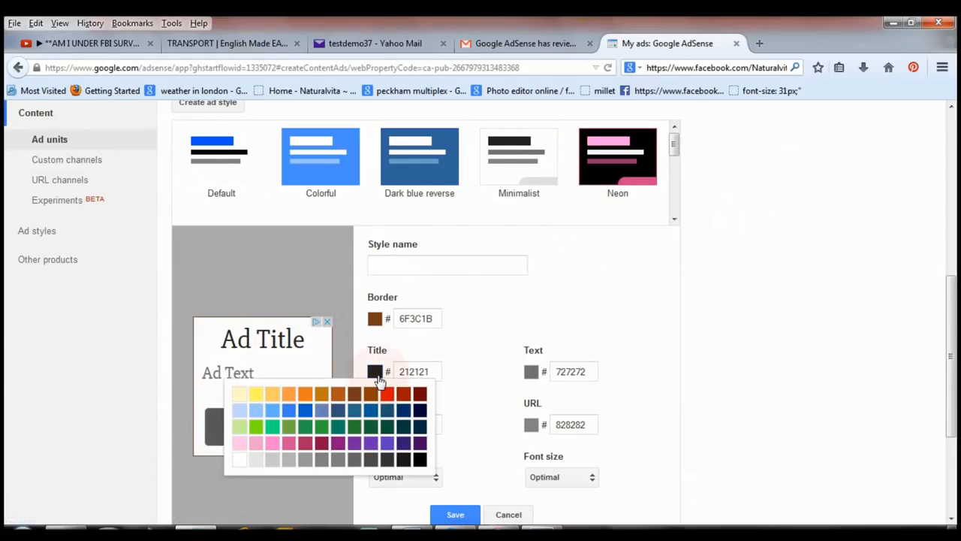
{"action": "left_click", "coordinate": [304, 413]}
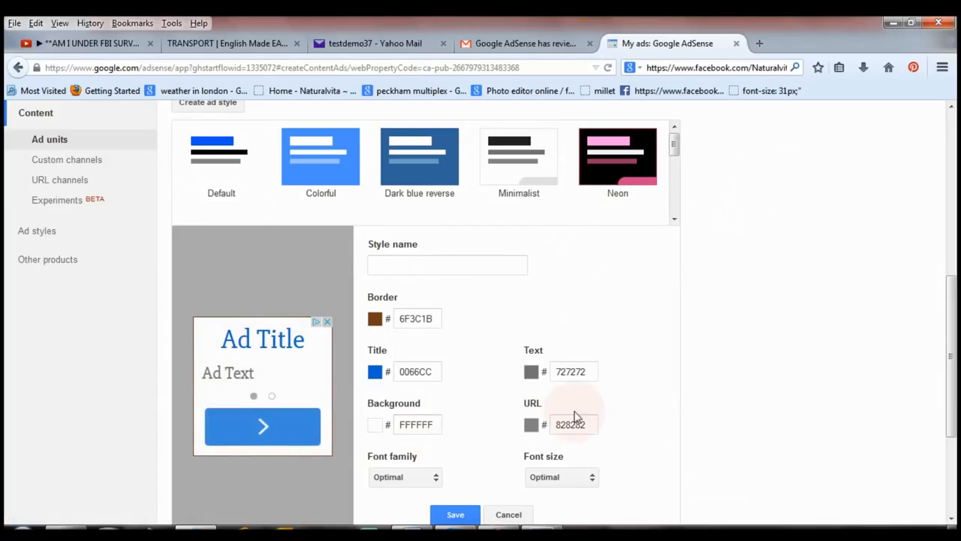
{"action": "left_click", "coordinate": [375, 428]}
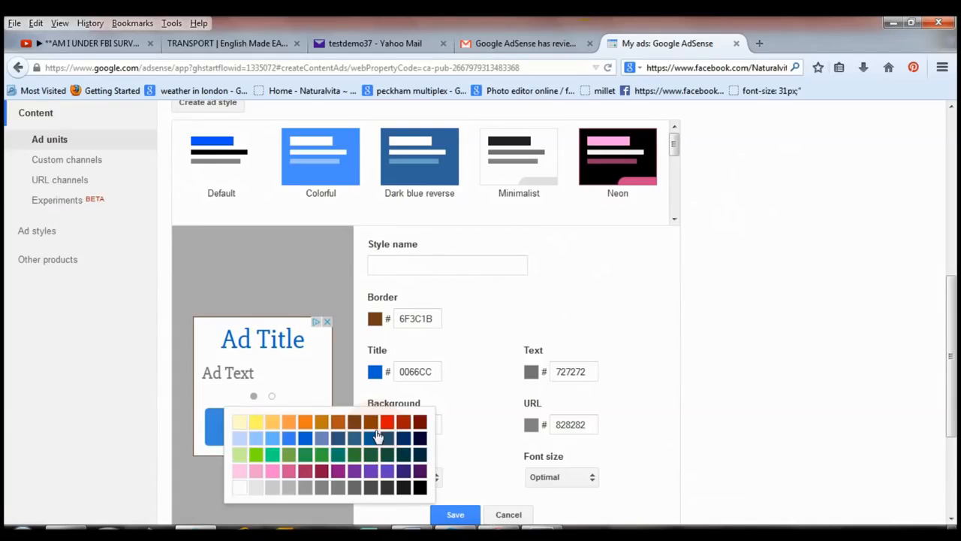
{"action": "left_click", "coordinate": [240, 439]}
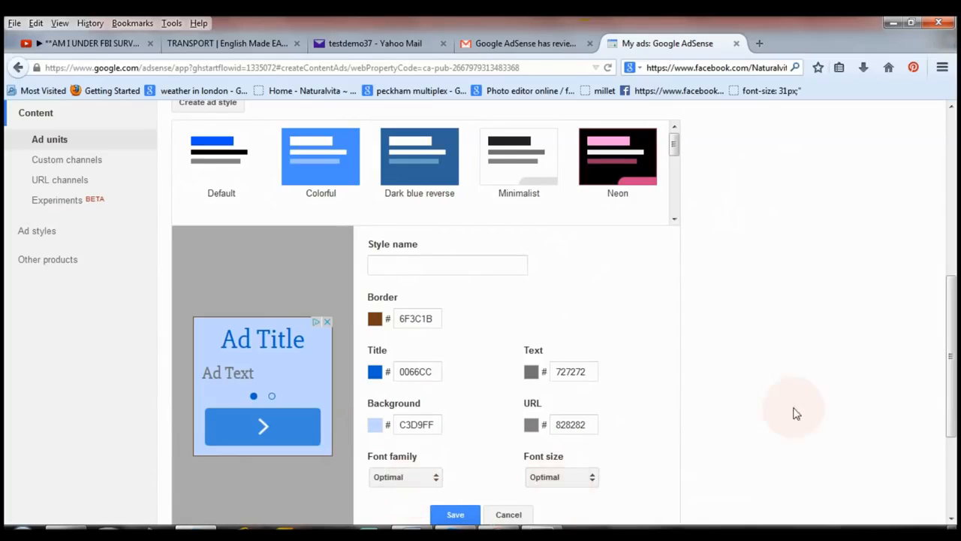
Name the custom ad style "dorothy 2" and check the palette for the title colour.
{"action": "left_click_drag", "start_coordinate": [951, 353], "coordinate": [950, 425]}
{"action": "left_click", "coordinate": [442, 344]}
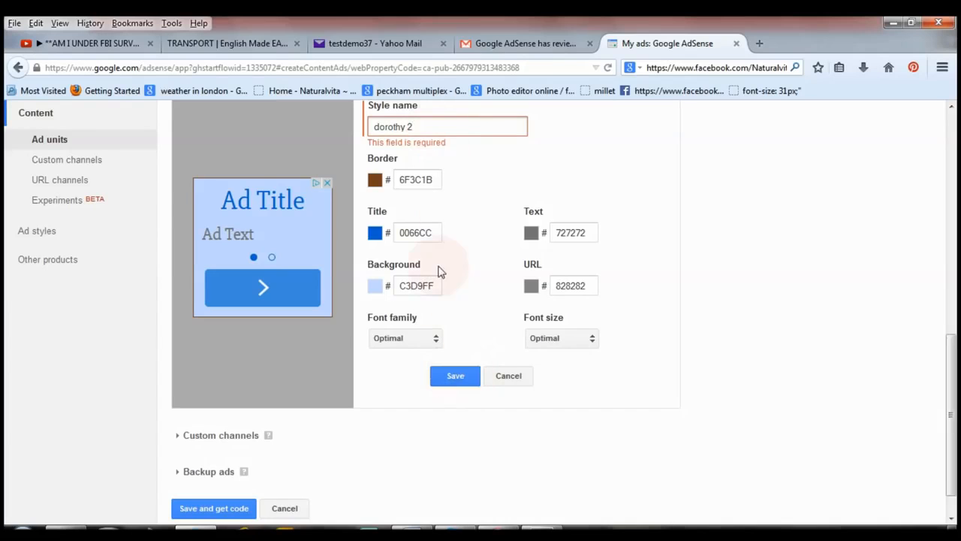
{"action": "left_click", "coordinate": [375, 234]}
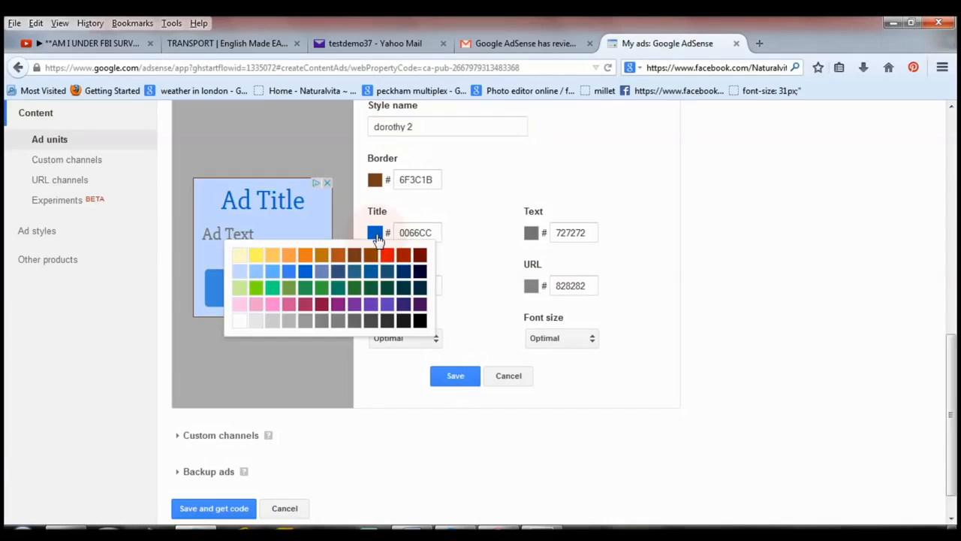
{"action": "left_click", "coordinate": [486, 247]}
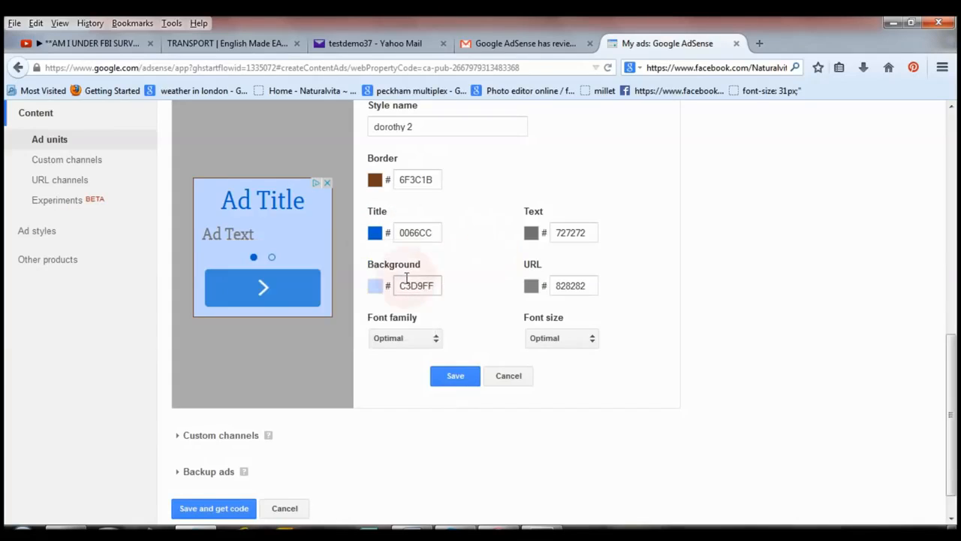
Change the ad style's background to white, FFFFFF, and save the style.
{"action": "left_click", "coordinate": [377, 290]}
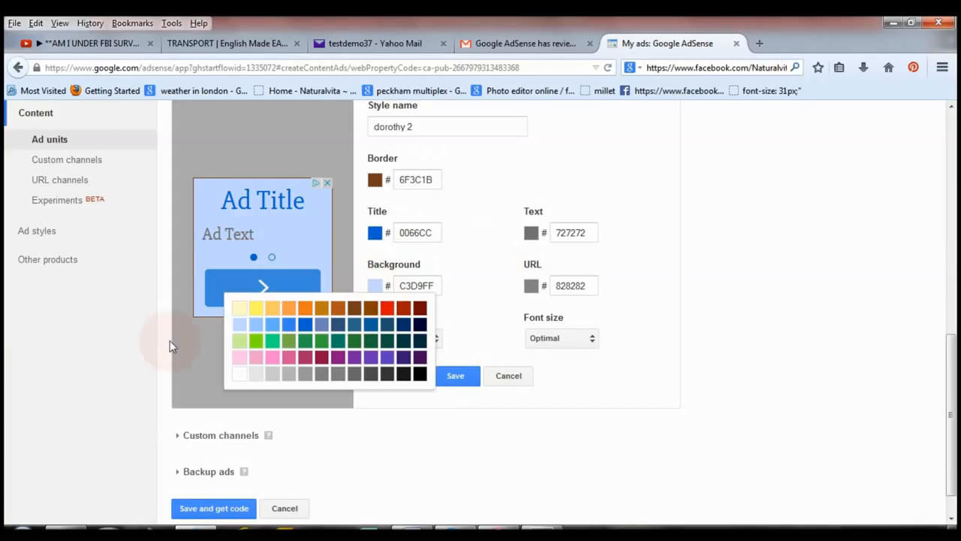
{"action": "left_click", "coordinate": [241, 374]}
{"action": "left_click", "coordinate": [457, 379]}
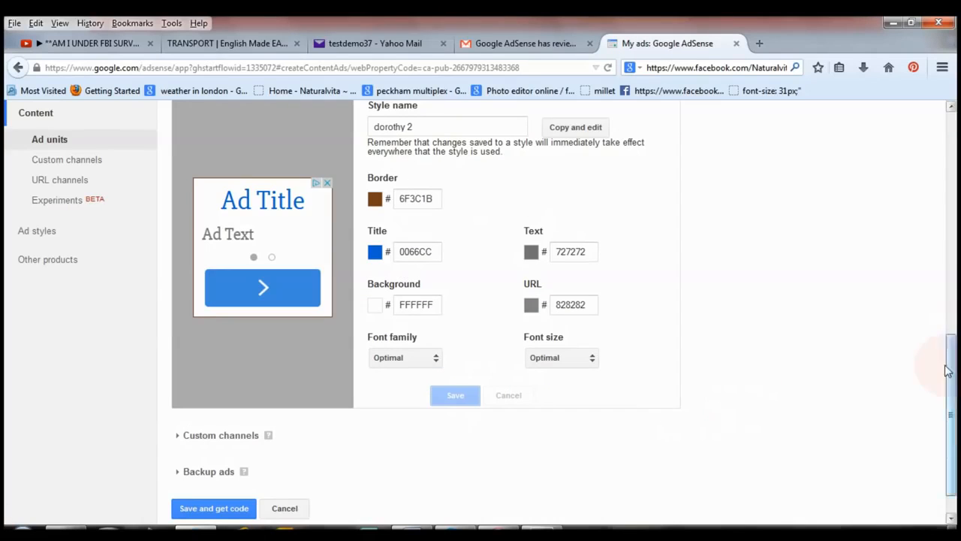
Expand the backup ads section and review its options, keeping Show blank space.
{"action": "mouse_move", "coordinate": [951, 392]}
{"action": "left_mouse_down"}
{"action": "mouse_move", "coordinate": [951, 279]}
{"action": "mouse_move", "coordinate": [957, 402]}
{"action": "left_mouse_up"}
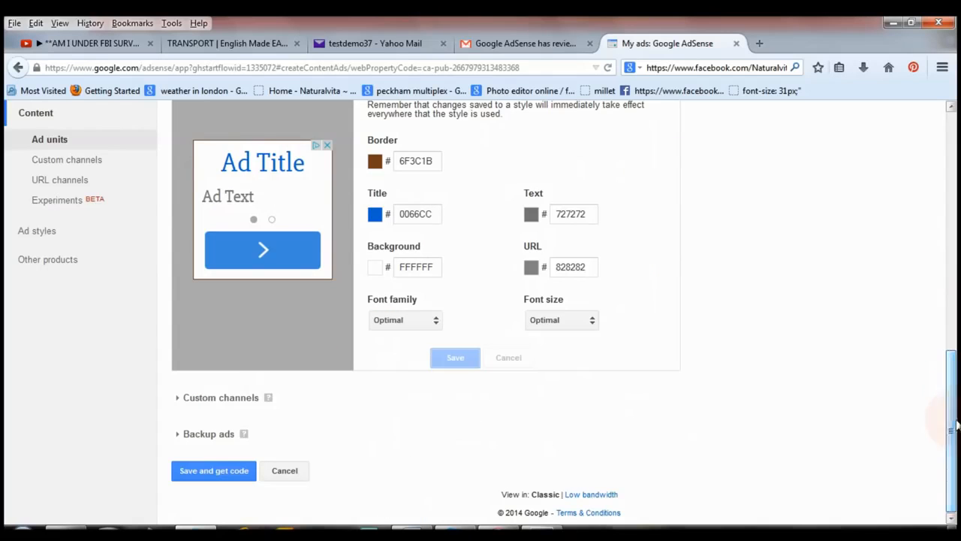
{"action": "left_click", "coordinate": [305, 442]}
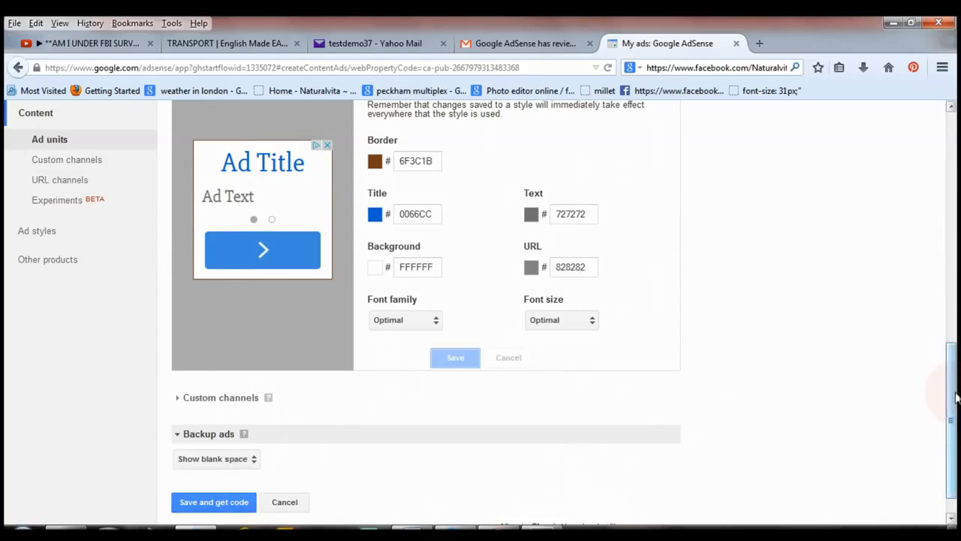
{"action": "scroll", "coordinate": [693, 442], "scroll_direction": "down", "scroll_amount": 1}
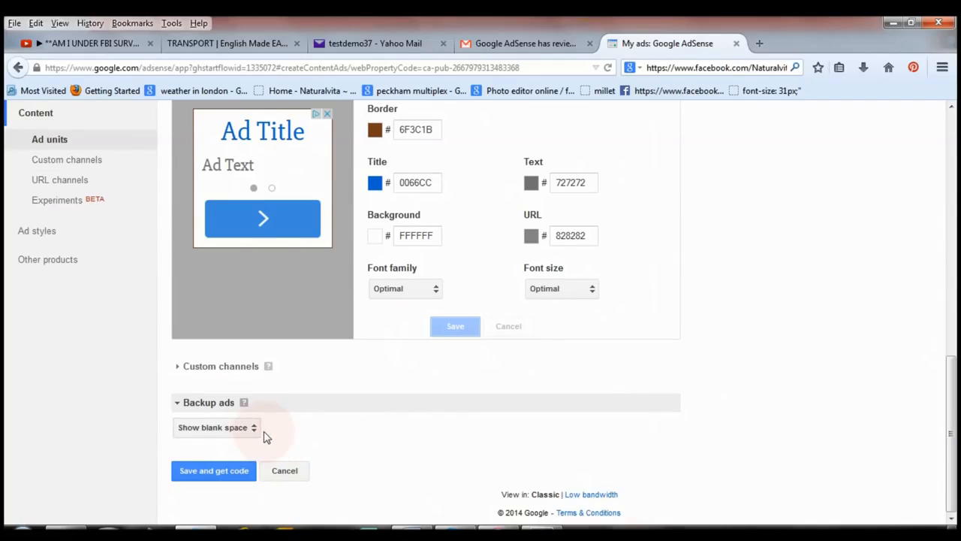
{"action": "left_click", "coordinate": [234, 48]}
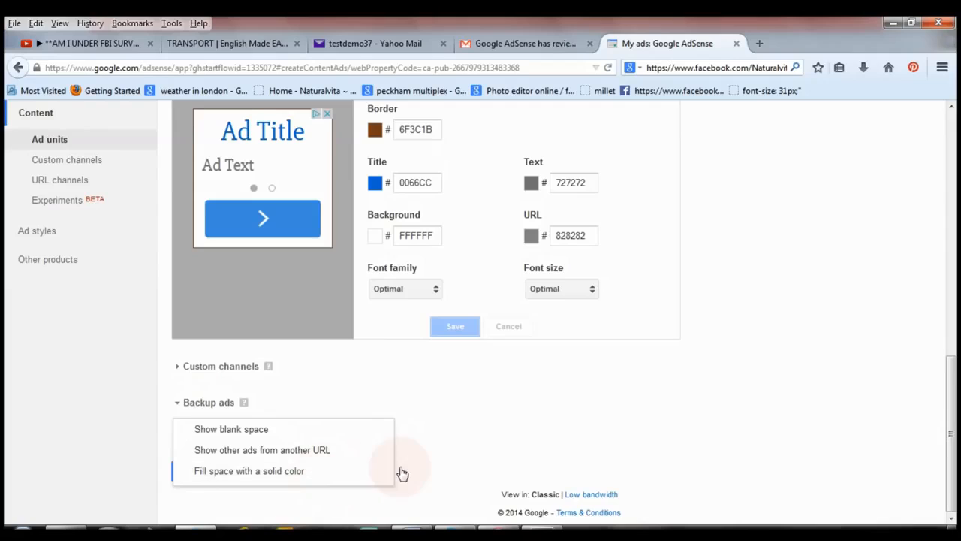
{"action": "left_click", "coordinate": [425, 463]}
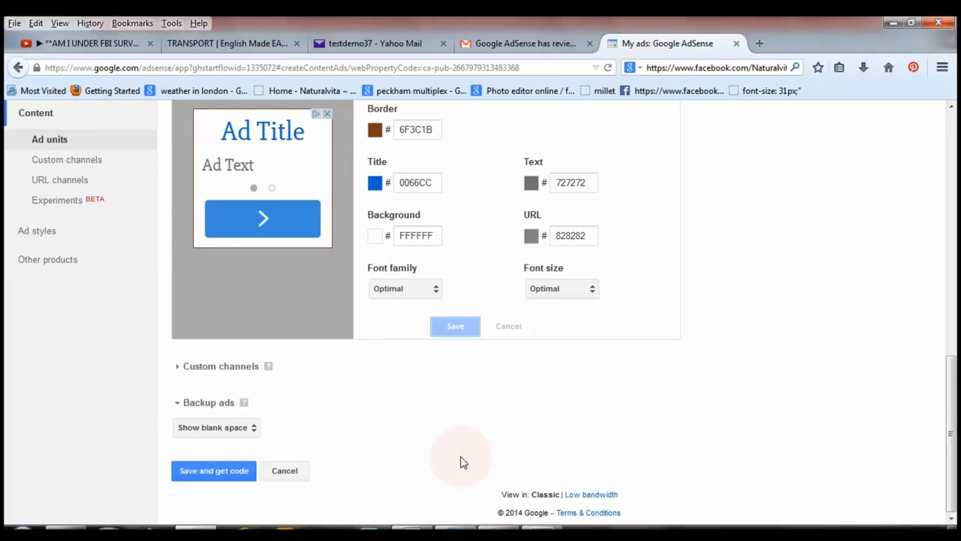
Name the ad unit "dorothy 2" and save it to get the ad code.
{"action": "left_click", "coordinate": [214, 476]}
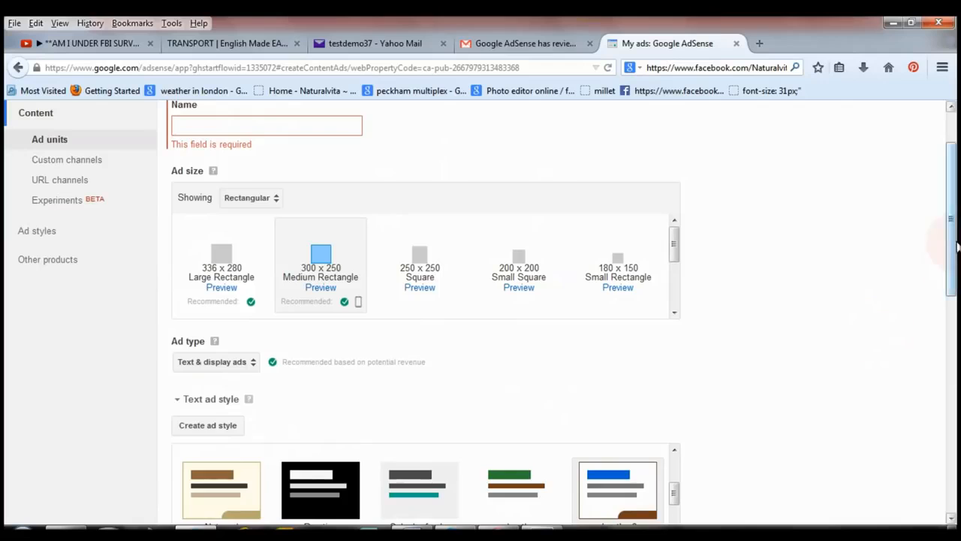
{"action": "left_click_drag", "start_coordinate": [955, 247], "coordinate": [955, 192]}
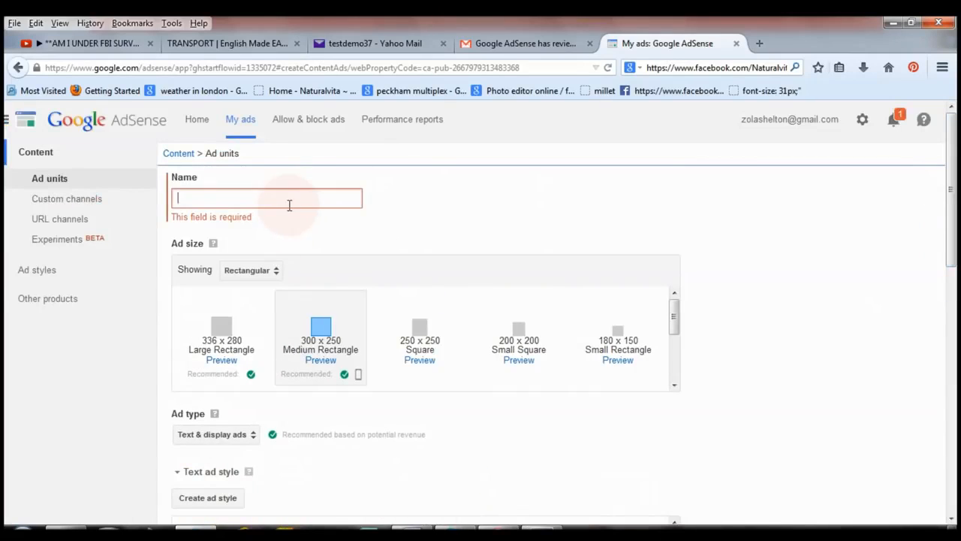
{"action": "type", "text": "dorothy 2"}
{"action": "left_click_drag", "start_coordinate": [952, 218], "coordinate": [957, 508]}
{"action": "left_click", "coordinate": [204, 482]}
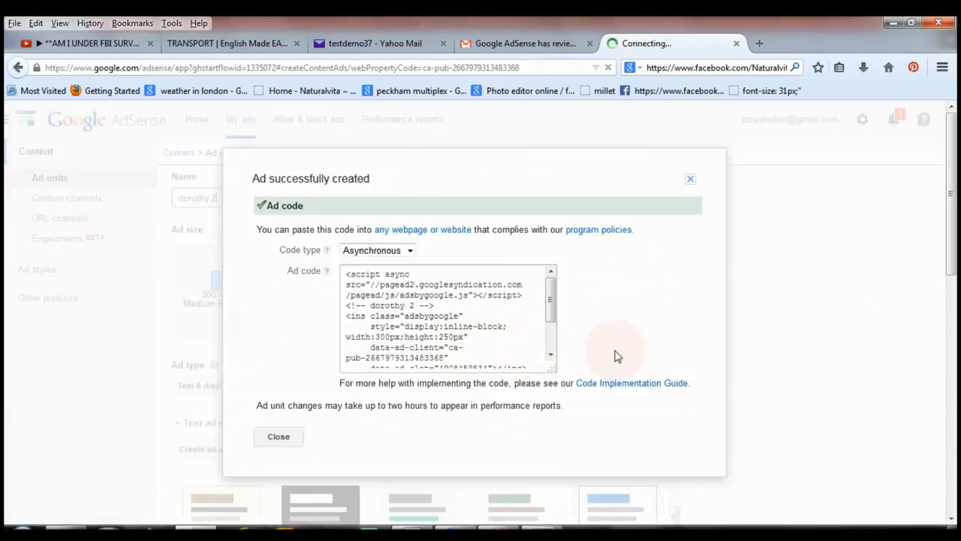
Copy the new unit's whole asynchronous ad code, and select Synchronous as the code type for the campaign 2 ad code.
{"action": "left_click_drag", "start_coordinate": [347, 276], "coordinate": [384, 392]}
{"action": "right_click", "coordinate": [404, 302]}
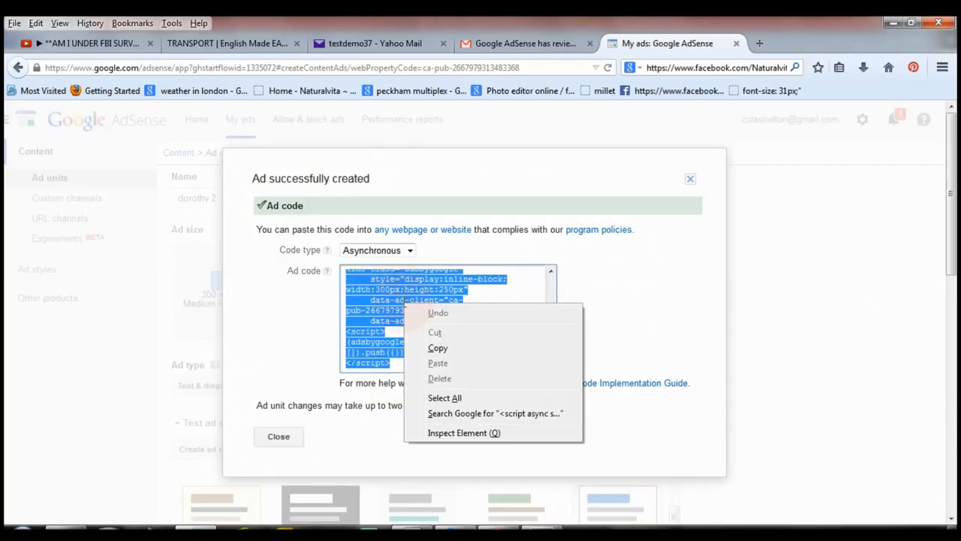
{"action": "left_click", "coordinate": [440, 350]}
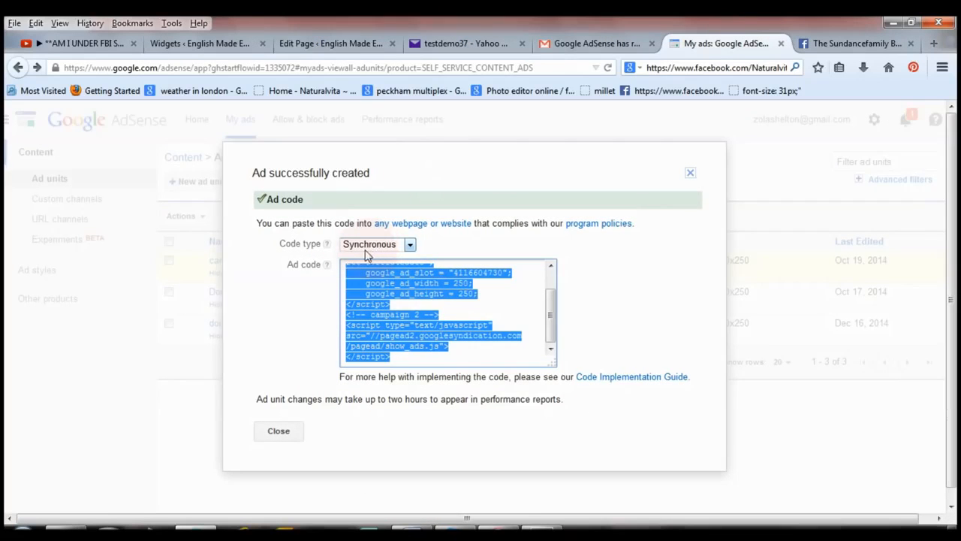
{"action": "left_click", "coordinate": [402, 249]}
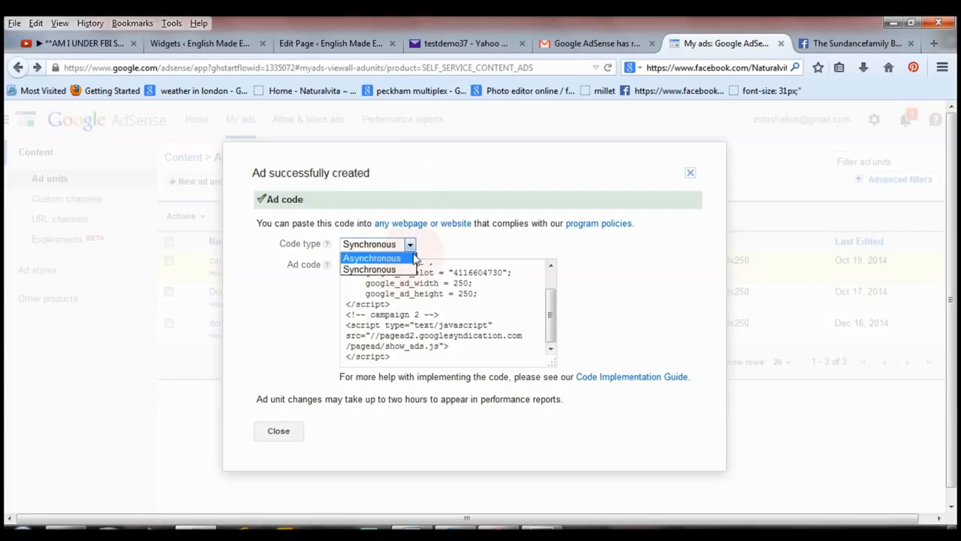
{"action": "left_click", "coordinate": [400, 270]}
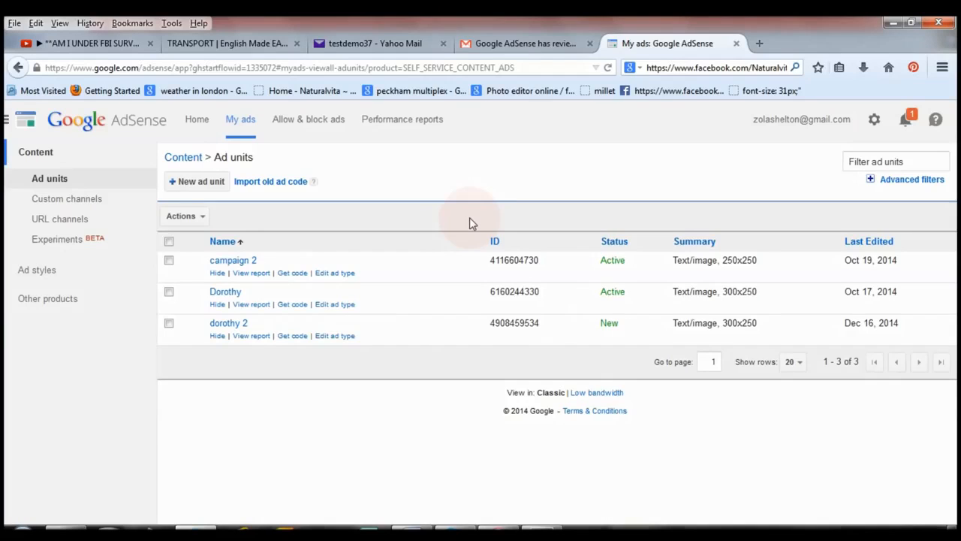
Open the WordPress dashboard at papa-english.com/wp-admin and go to the site's widget settings.
{"action": "left_click", "coordinate": [245, 43]}
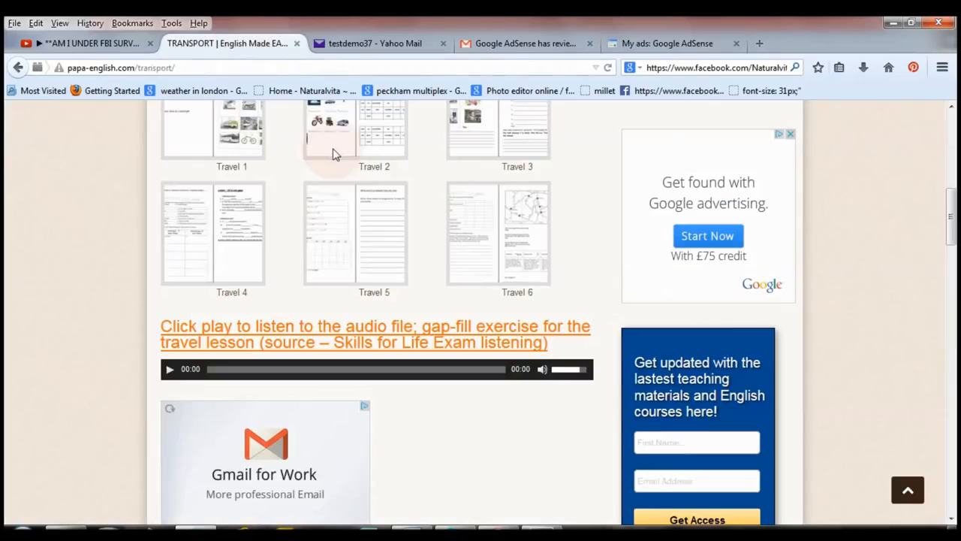
{"action": "left_click", "coordinate": [273, 71]}
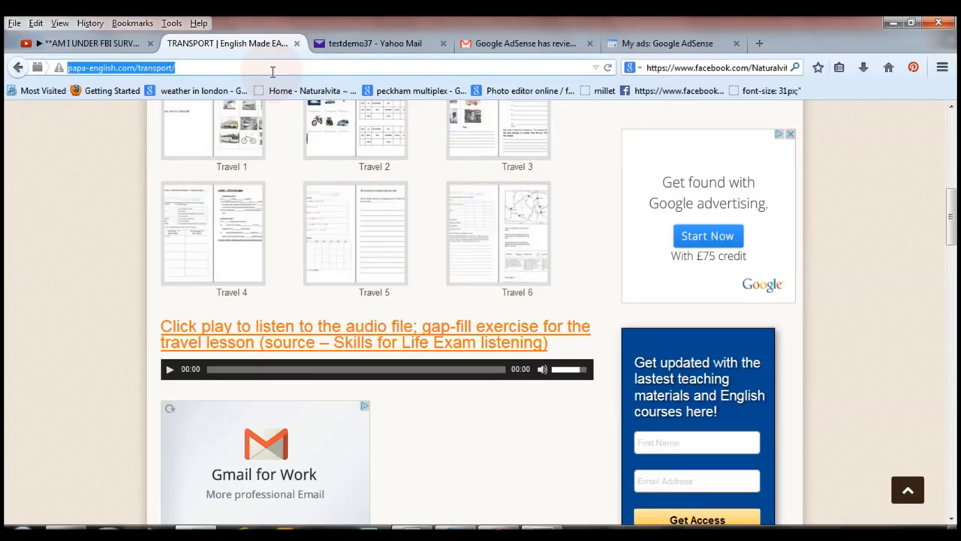
{"action": "type", "text": "pa"}
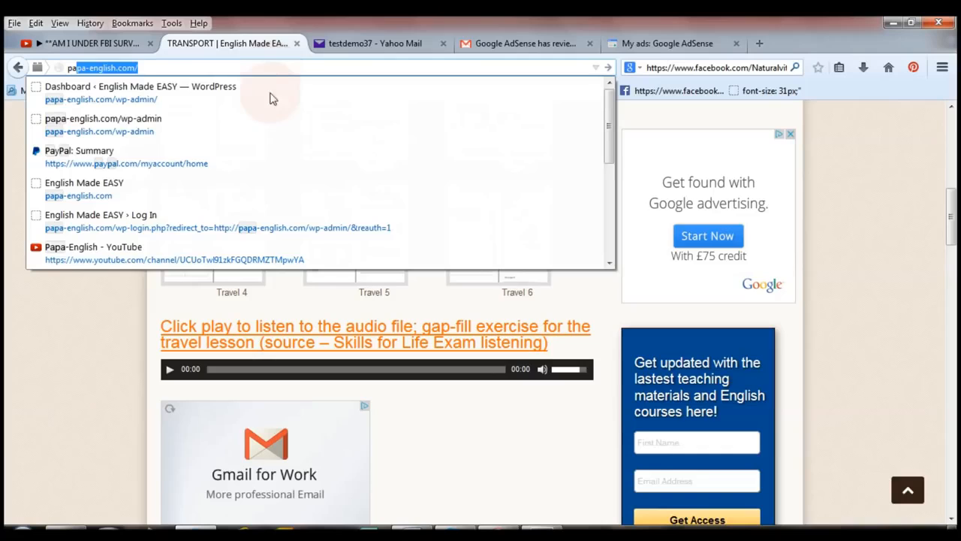
{"action": "left_click", "coordinate": [271, 96]}
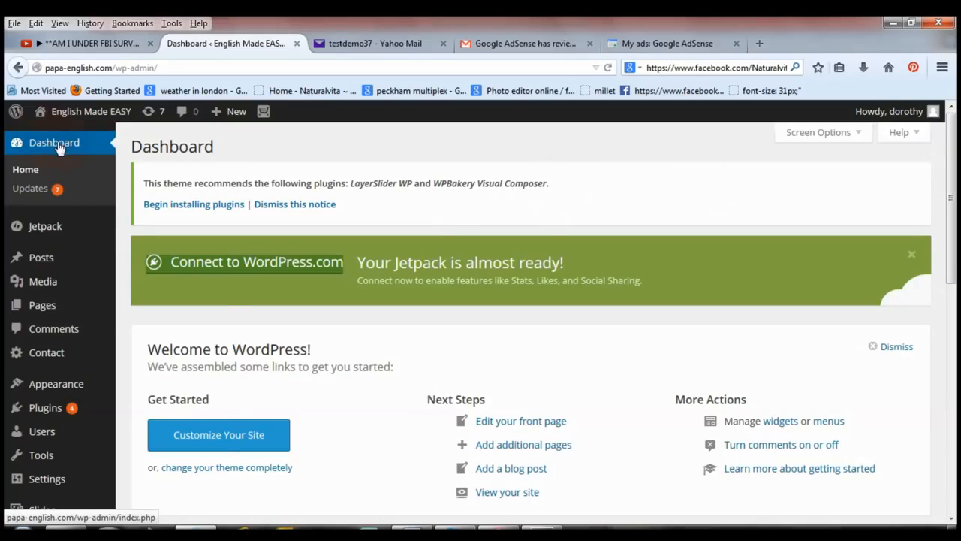
{"action": "mouse_move", "coordinate": [55, 389]}
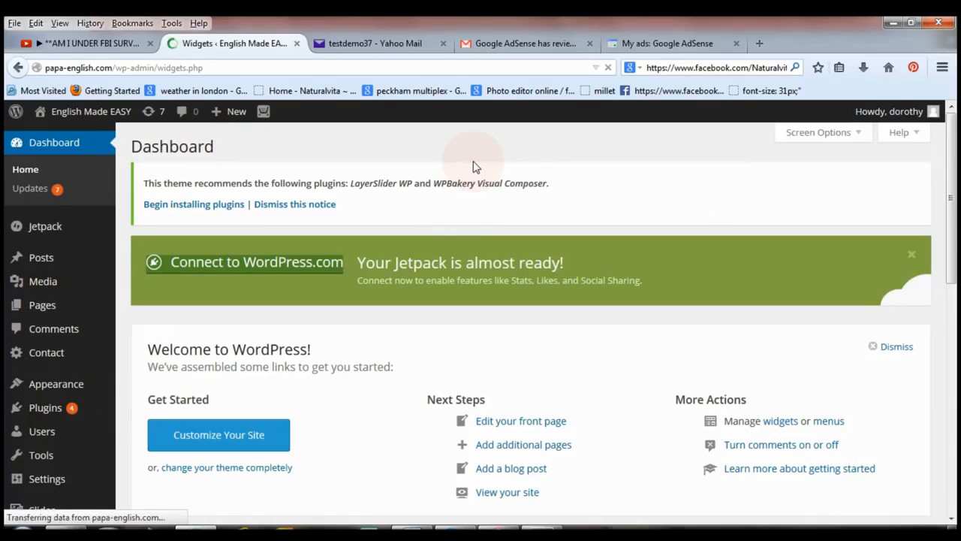
Open the website in a separate tab and examine where the ad sits in the Teaching Materials page's sidebar.
{"action": "right_click", "coordinate": [118, 118]}
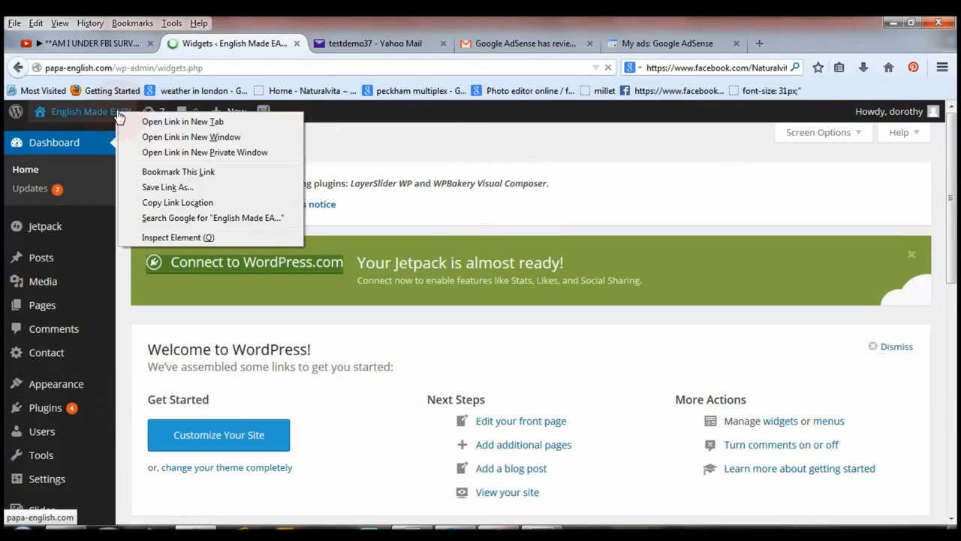
{"action": "left_click", "coordinate": [156, 122]}
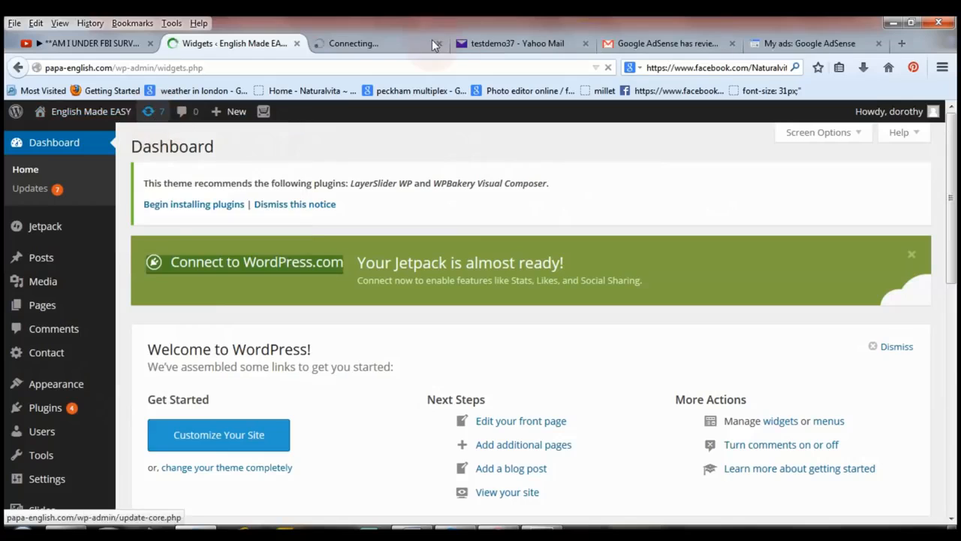
{"action": "left_click", "coordinate": [391, 45]}
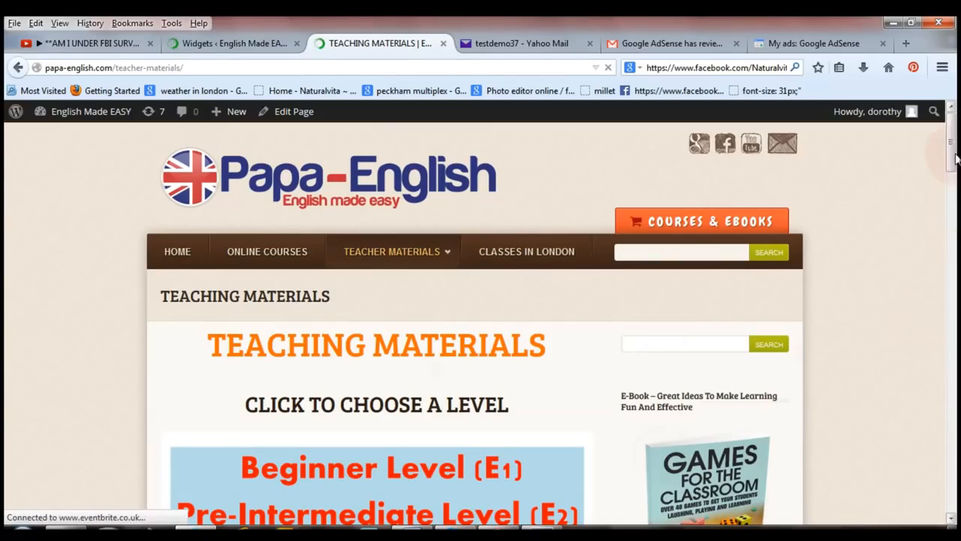
{"action": "scroll", "coordinate": [956, 210], "scroll_direction": "down", "scroll_amount": 8}
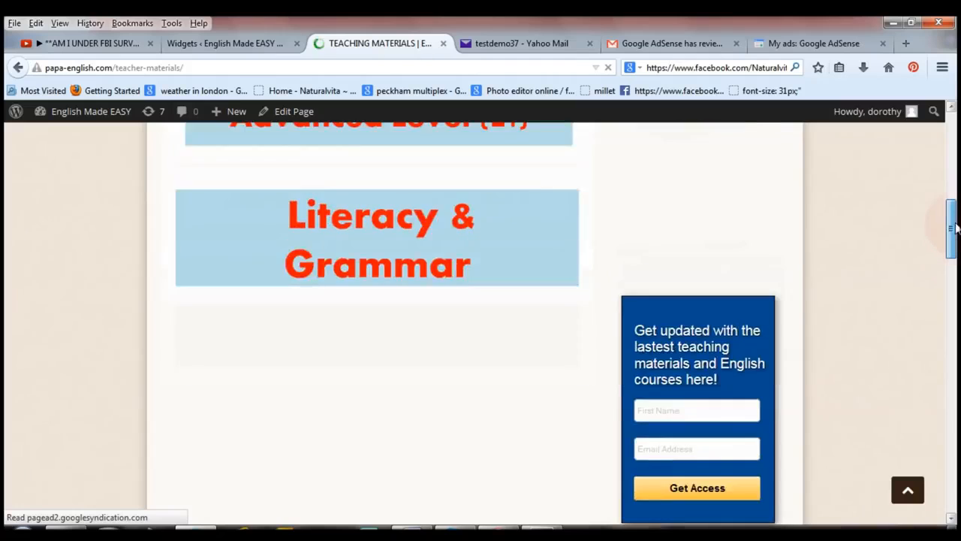
{"action": "scroll", "coordinate": [956, 227], "scroll_direction": "up", "scroll_amount": 4}
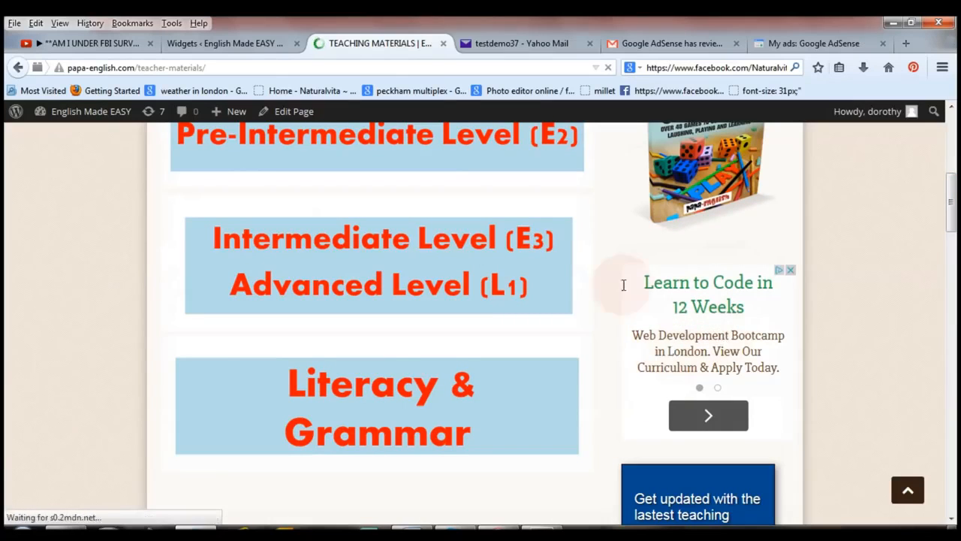
{"action": "left_click", "coordinate": [200, 144]}
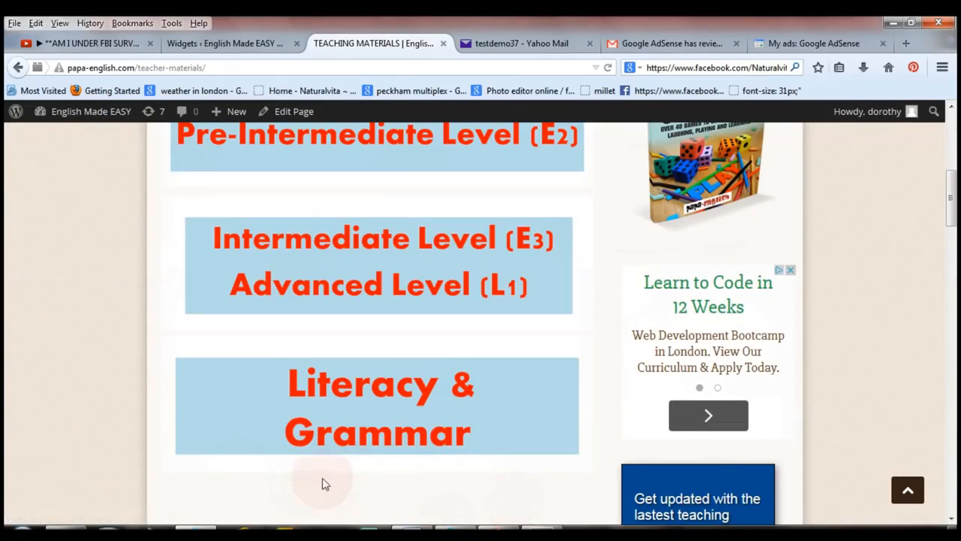
Return to the widget settings and add a Text widget at the end of the Right Sidebar area.
{"action": "left_click", "coordinate": [244, 43]}
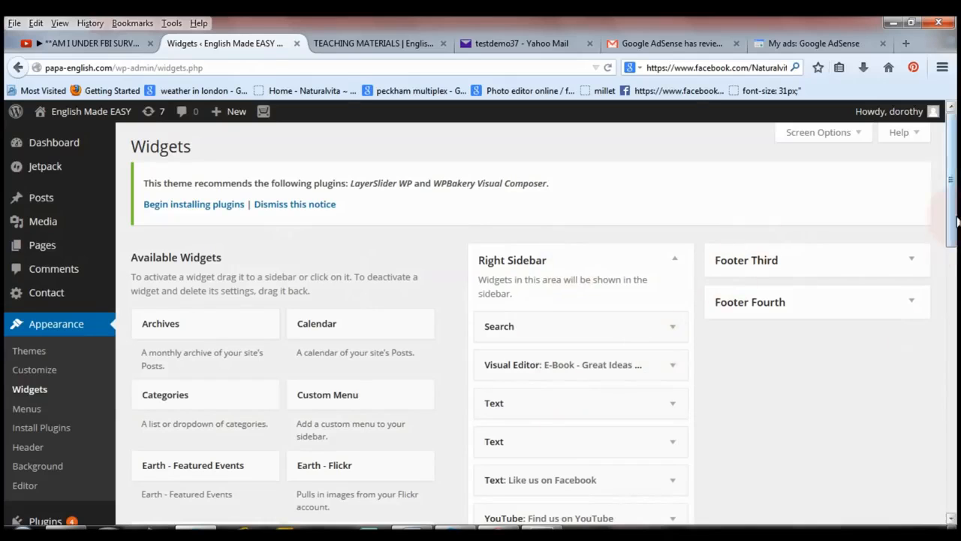
{"action": "left_click", "coordinate": [957, 390]}
{"action": "left_click", "coordinate": [957, 390]}
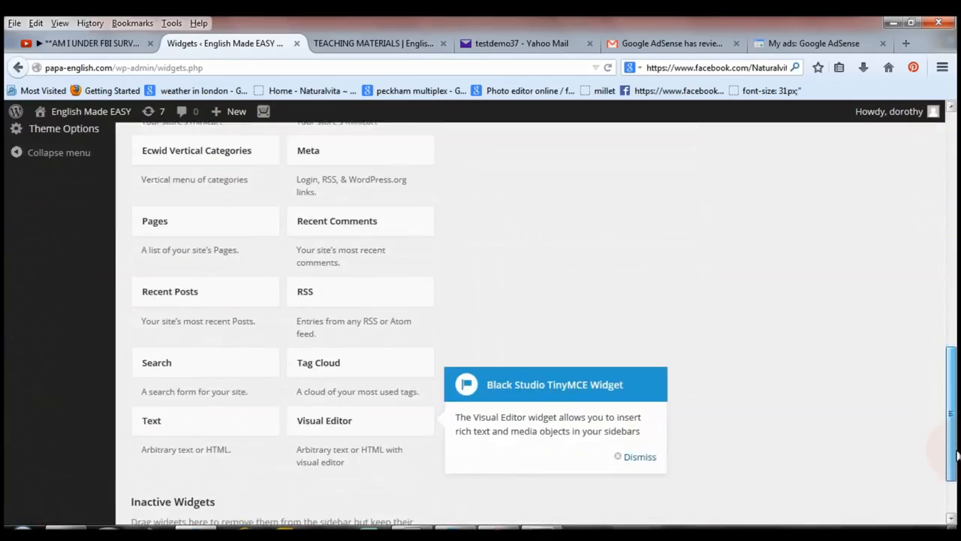
{"action": "left_click_drag", "start_coordinate": [184, 423], "coordinate": [536, 338]}
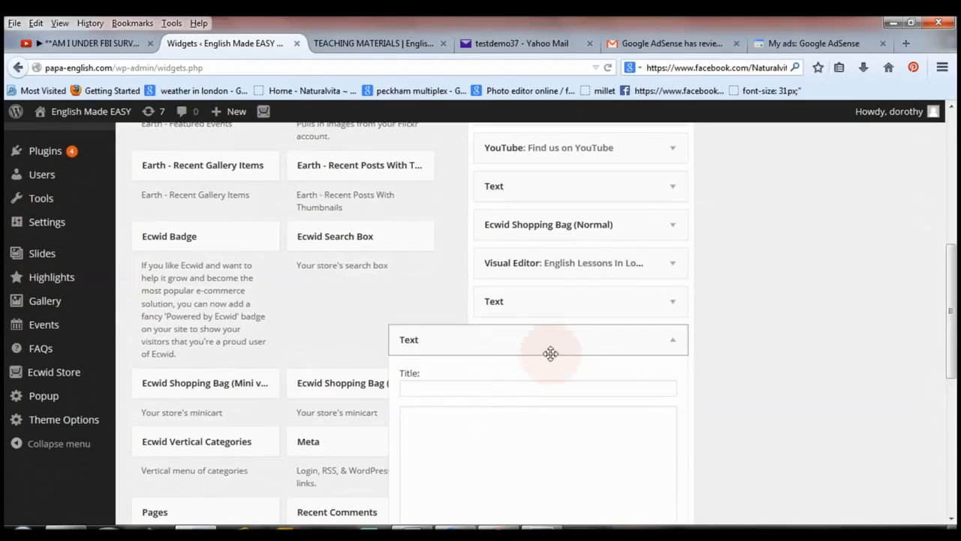
Paste the copied asynchronous ad code into the new Text widget, dismiss the Black Studio TinyMCE Widget tip, and save the widget.
{"action": "left_click_drag", "start_coordinate": [952, 300], "coordinate": [952, 353]}
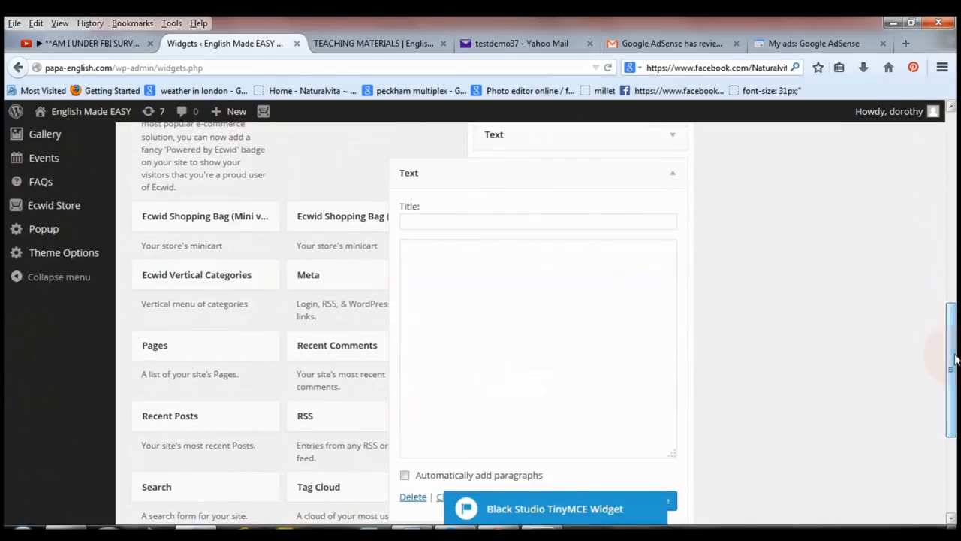
{"action": "right_click", "coordinate": [520, 281]}
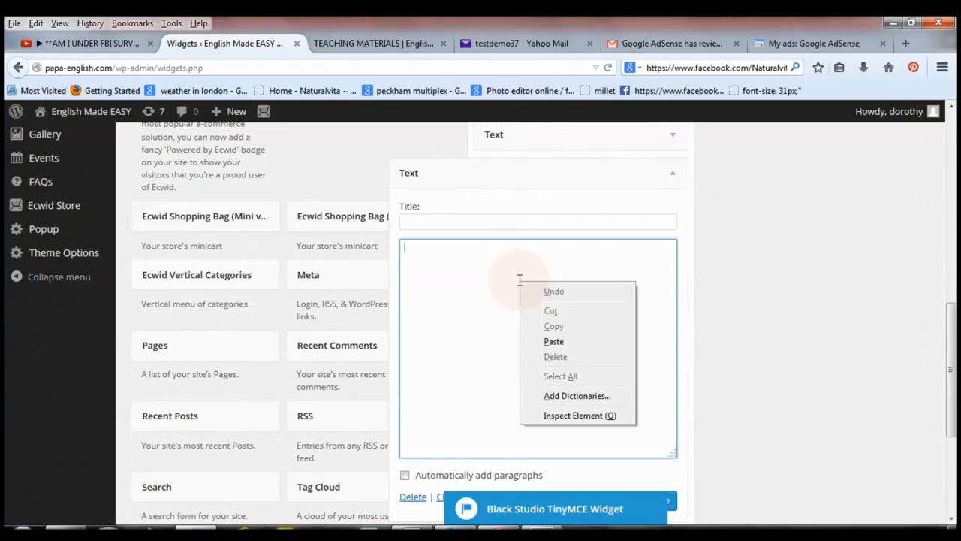
{"action": "left_click", "coordinate": [554, 342]}
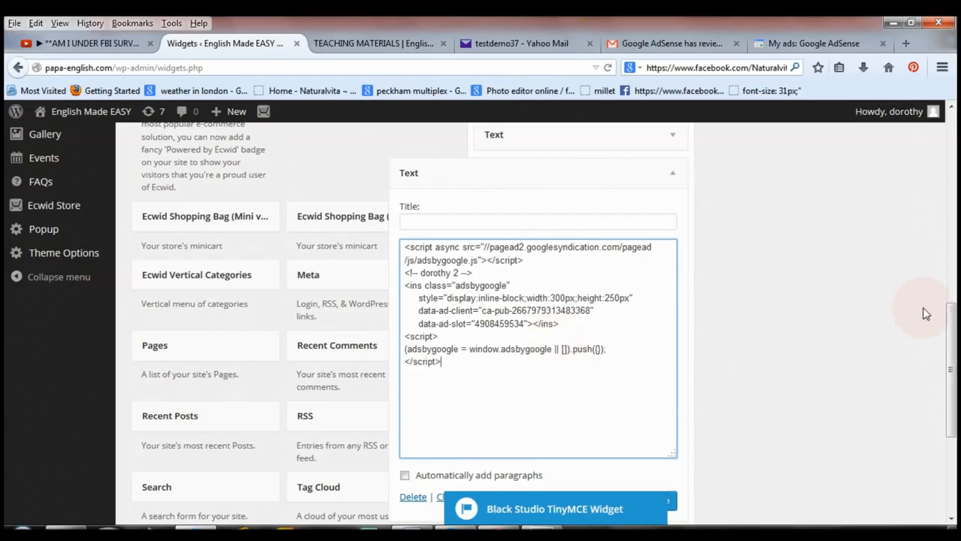
{"action": "scroll", "coordinate": [925, 314], "scroll_direction": "down", "scroll_amount": 3}
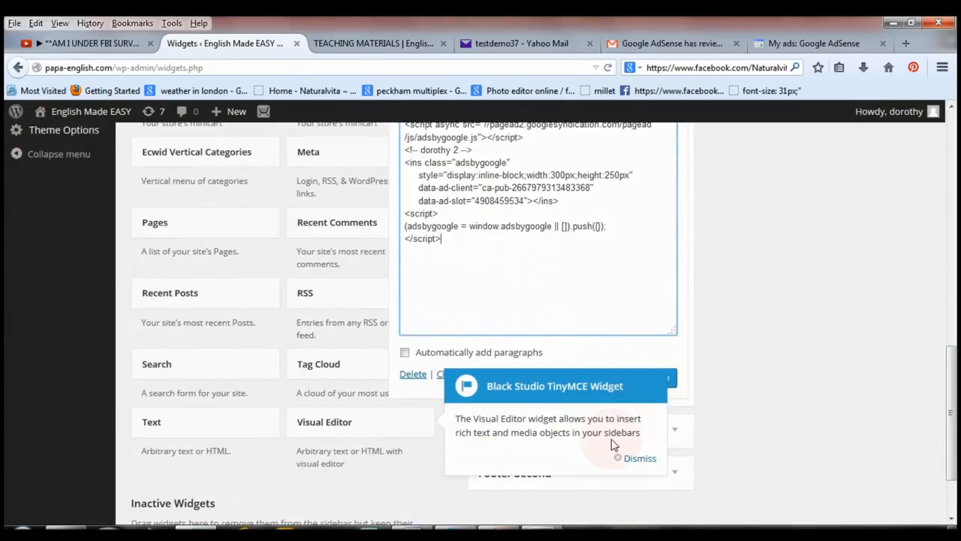
{"action": "left_click", "coordinate": [645, 458]}
{"action": "left_click", "coordinate": [668, 381]}
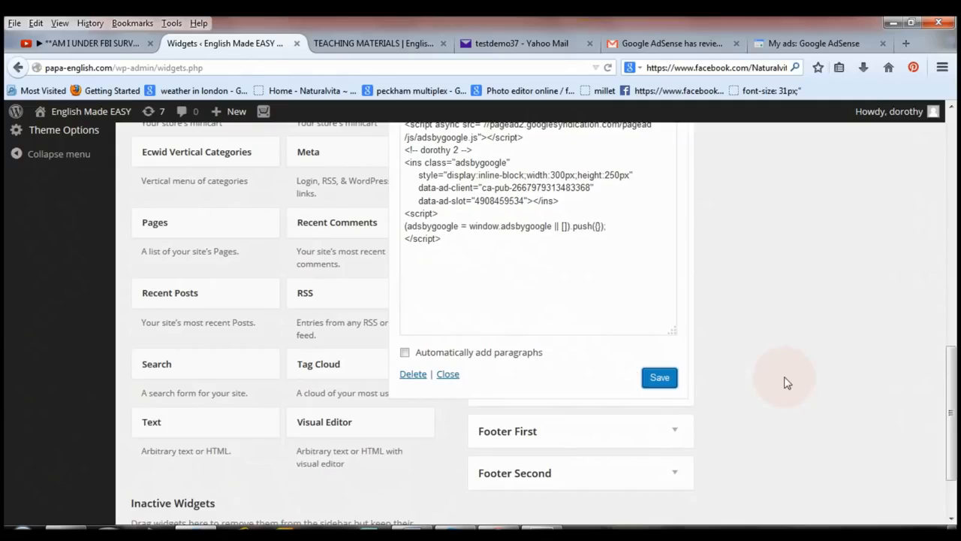
View the Teaching Materials page on the site and check the end of its sidebar for the new ad.
{"action": "left_click_drag", "start_coordinate": [948, 387], "coordinate": [948, 295]}
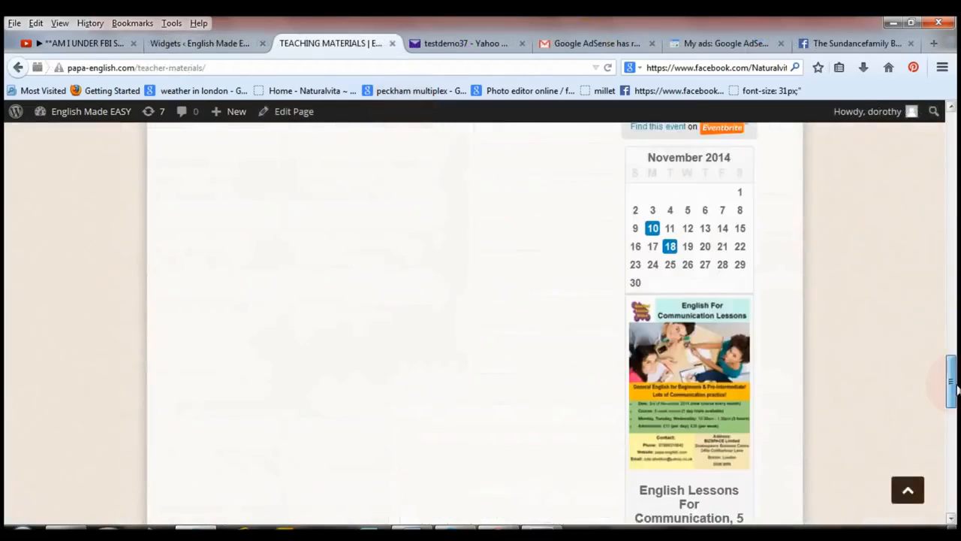
{"action": "left_click_drag", "start_coordinate": [955, 385], "coordinate": [955, 484]}
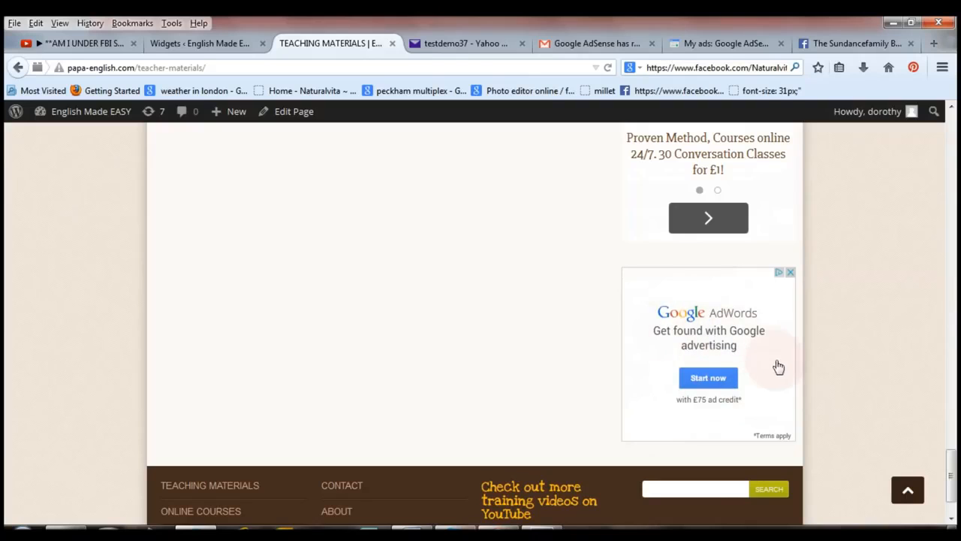
{"action": "left_click_drag", "start_coordinate": [951, 473], "coordinate": [952, 139]}
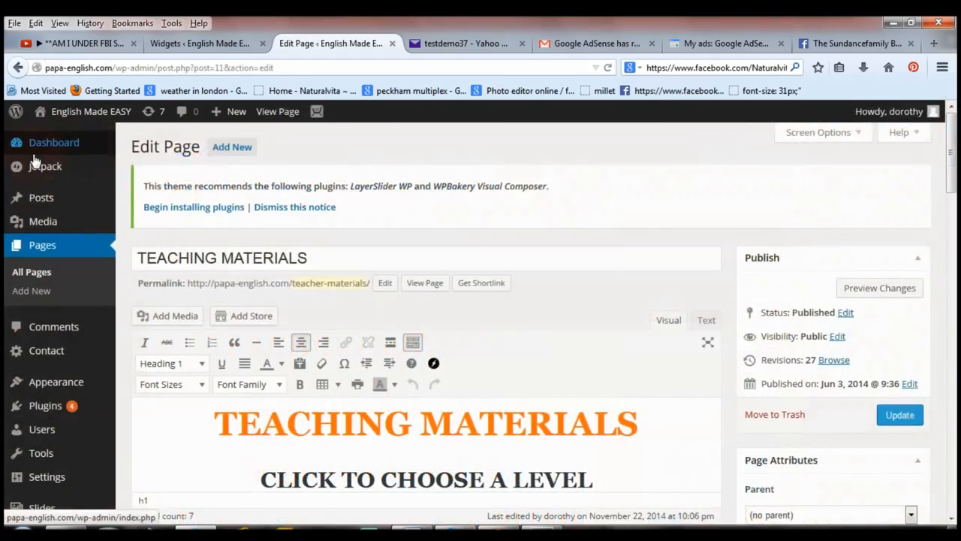
Go to the list of all WordPress pages and open BEGINNERS & PRE-INTERMEDIATE for editing.
{"action": "mouse_move", "coordinate": [31, 153]}
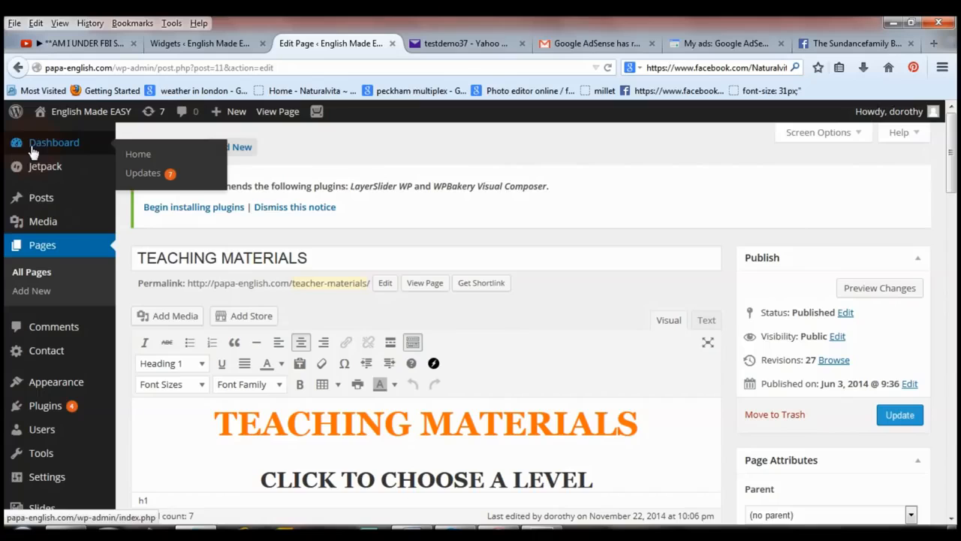
{"action": "left_click", "coordinate": [40, 252]}
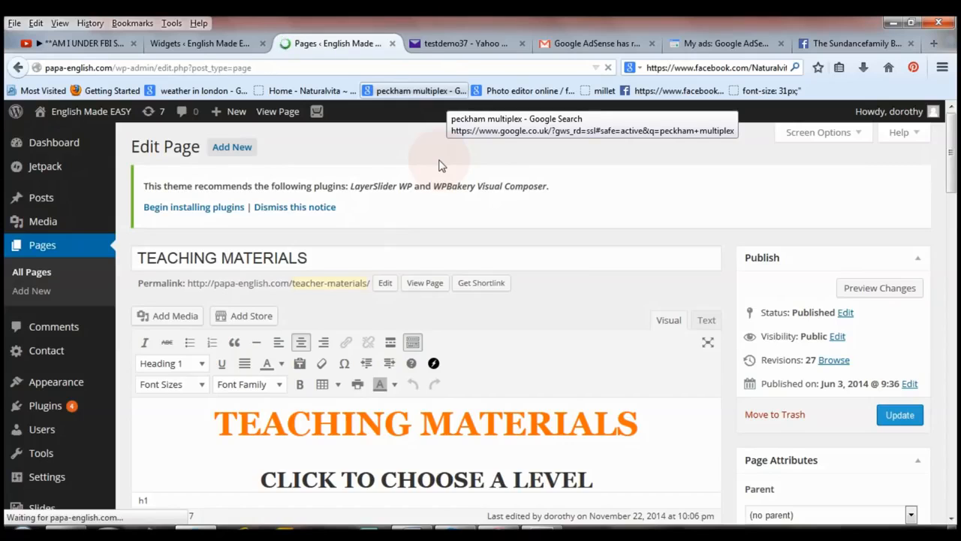
{"action": "left_click_drag", "start_coordinate": [950, 184], "coordinate": [956, 221]}
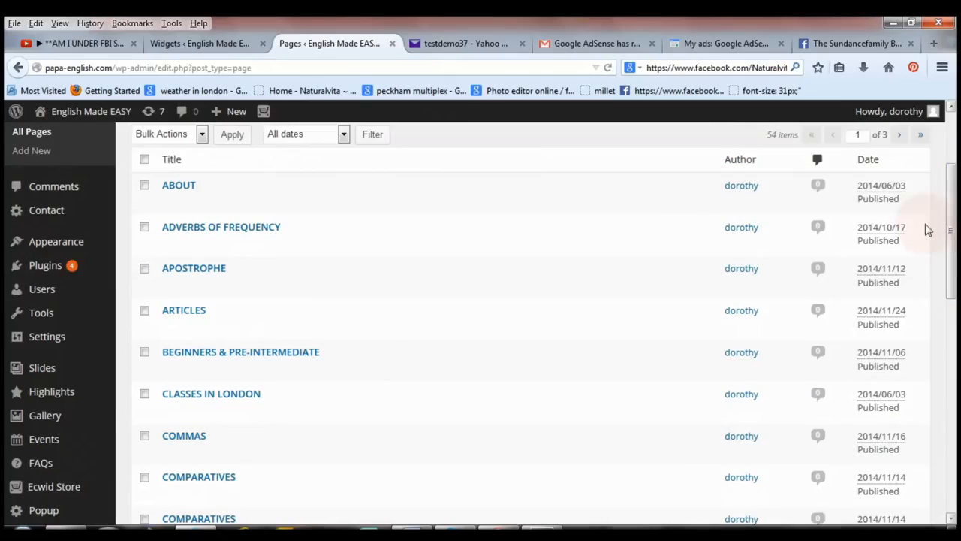
{"action": "mouse_move", "coordinate": [196, 371]}
{"action": "left_click", "coordinate": [194, 353]}
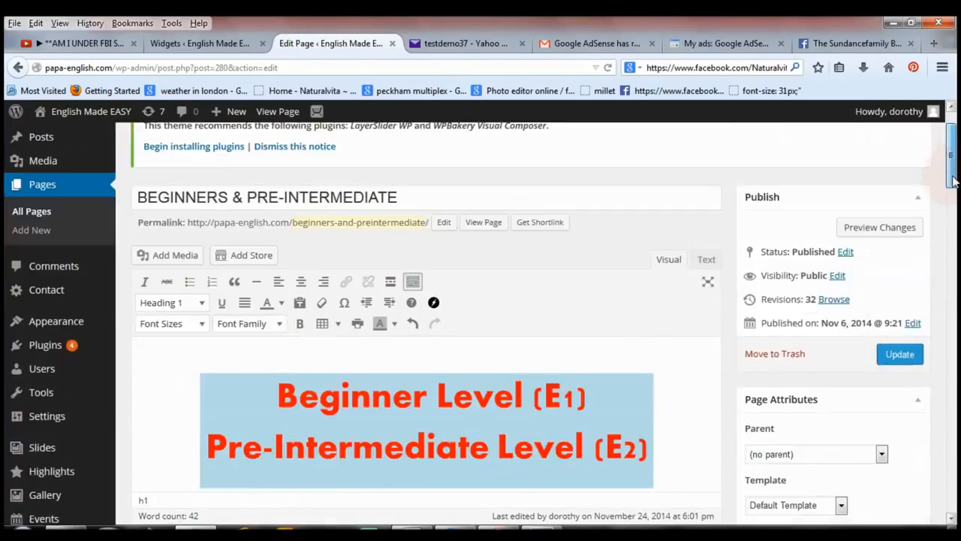
{"action": "scroll", "coordinate": [788, 206], "scroll_direction": "down", "scroll_amount": 5}
{"action": "left_click_drag", "start_coordinate": [957, 205], "coordinate": [957, 154]}
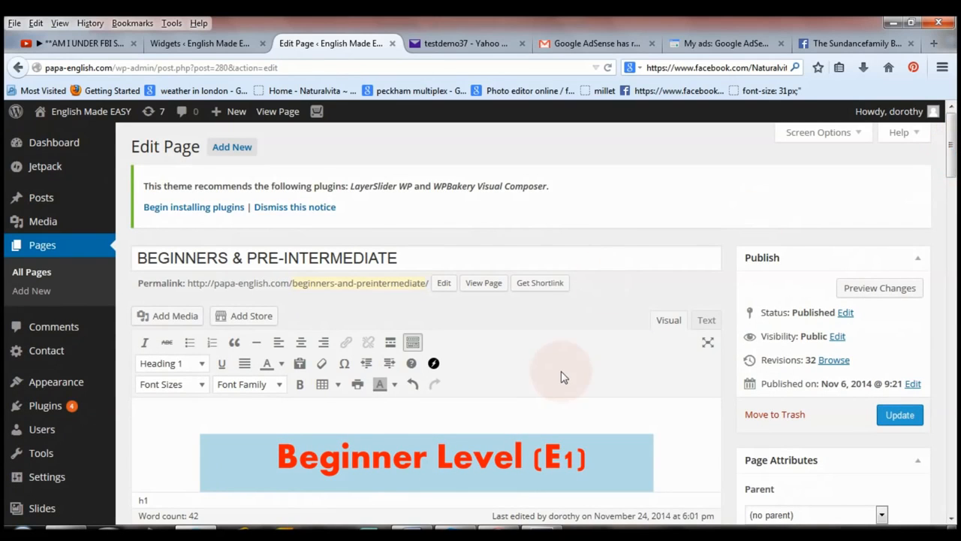
Show the page content as HTML text and paste the synchronous campaign 2 ad code a few blank lines below the last paragraph.
{"action": "left_click", "coordinate": [704, 327]}
{"action": "left_click_drag", "start_coordinate": [952, 155], "coordinate": [950, 297]}
{"action": "left_click", "coordinate": [598, 360]}
{"action": "key", "text": "Return"}
{"action": "key", "text": "Return"}
{"action": "key", "text": "Return"}
{"action": "key", "text": "Return"}
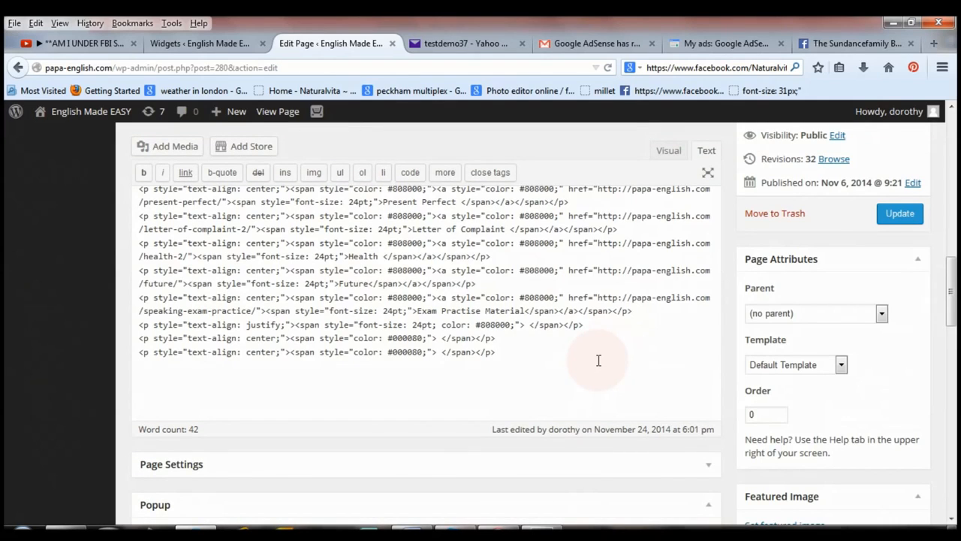
{"action": "key", "text": "ctrl+v"}
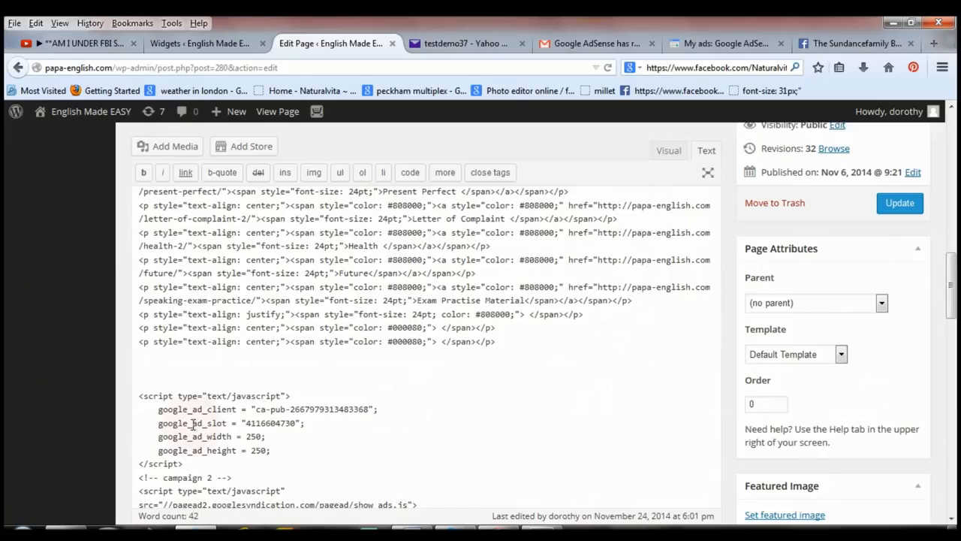
Switch to AdSense and review the code type options for the campaign 2 ad code, keeping Synchronous.
{"action": "left_click", "coordinate": [724, 43]}
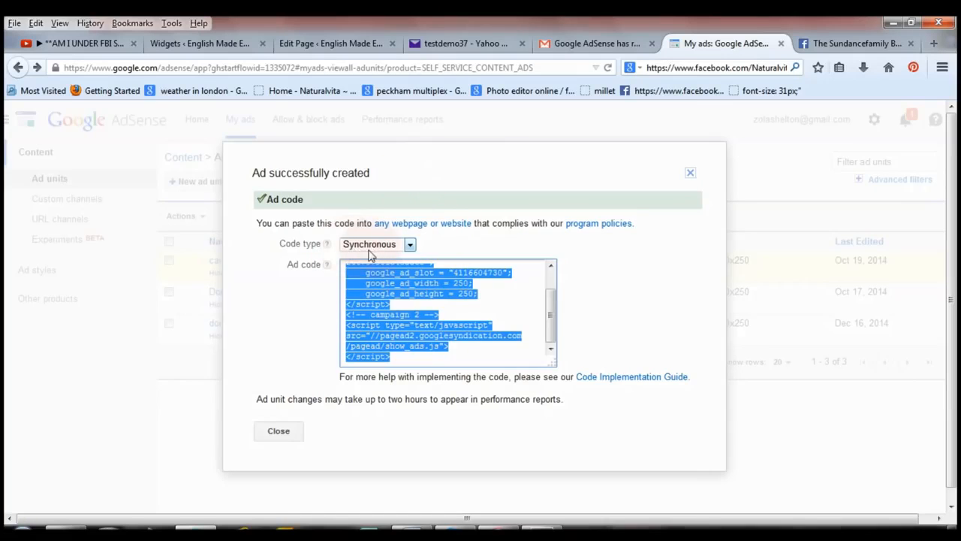
{"action": "left_click", "coordinate": [405, 250]}
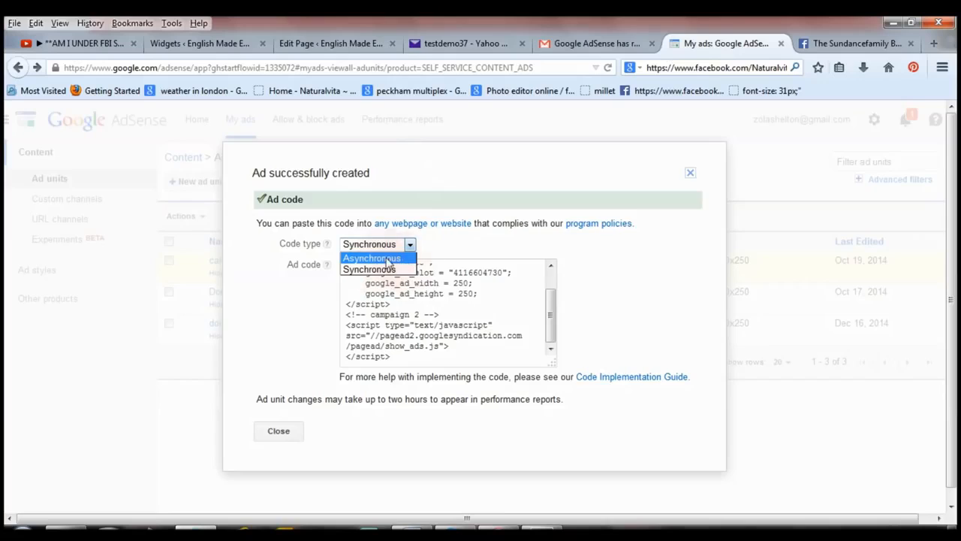
{"action": "left_click", "coordinate": [406, 269]}
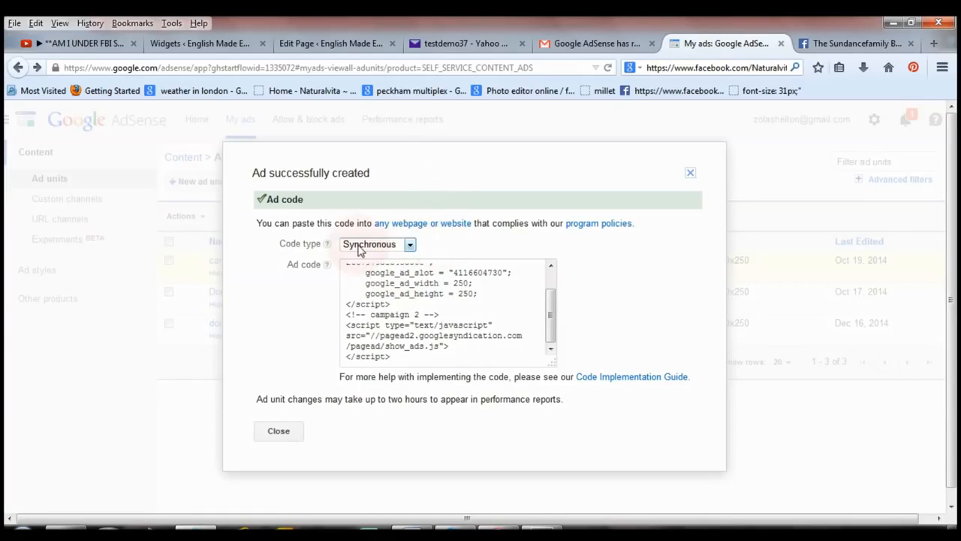
Return to the page editor, update the BEGINNERS & PRE-INTERMEDIATE page, and open it on the live site.
{"action": "left_click", "coordinate": [305, 49]}
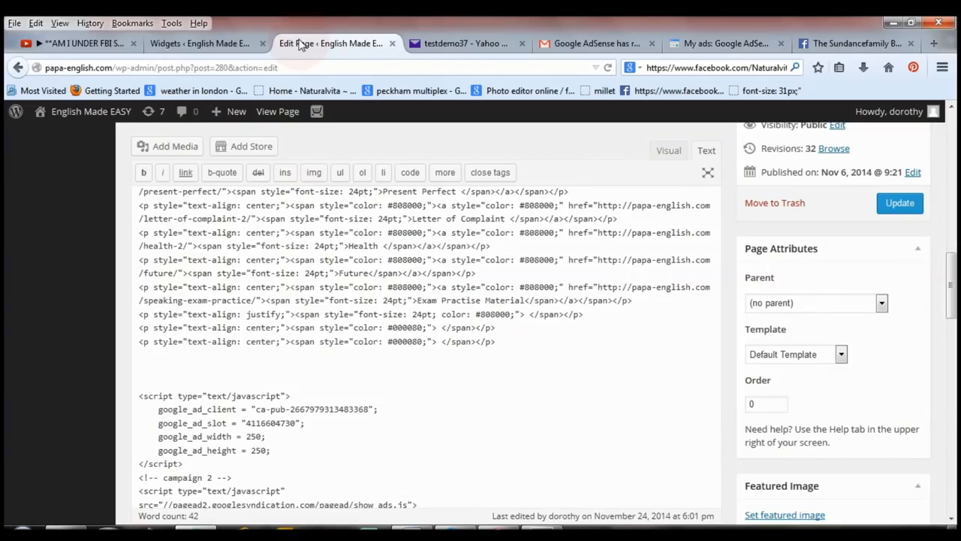
{"action": "left_click", "coordinate": [901, 205]}
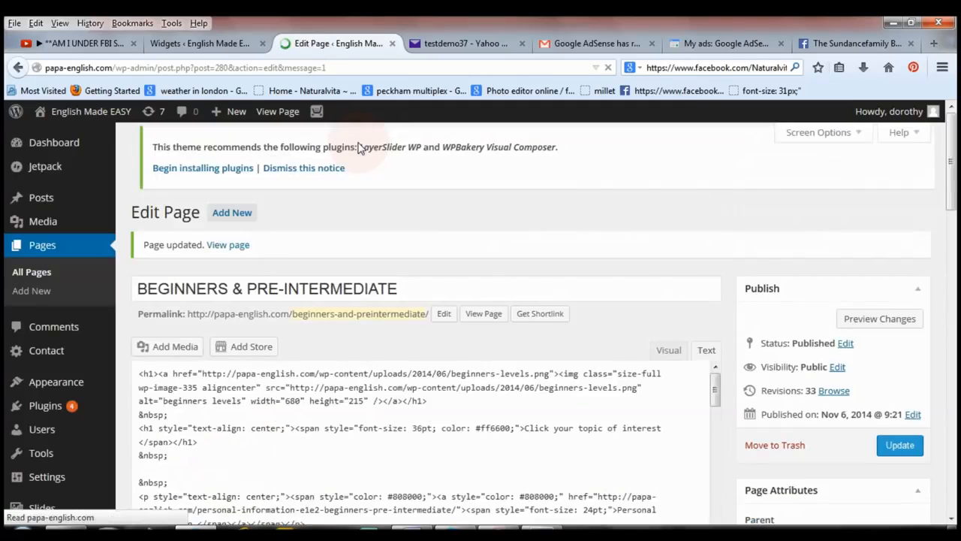
{"action": "left_click", "coordinate": [272, 112]}
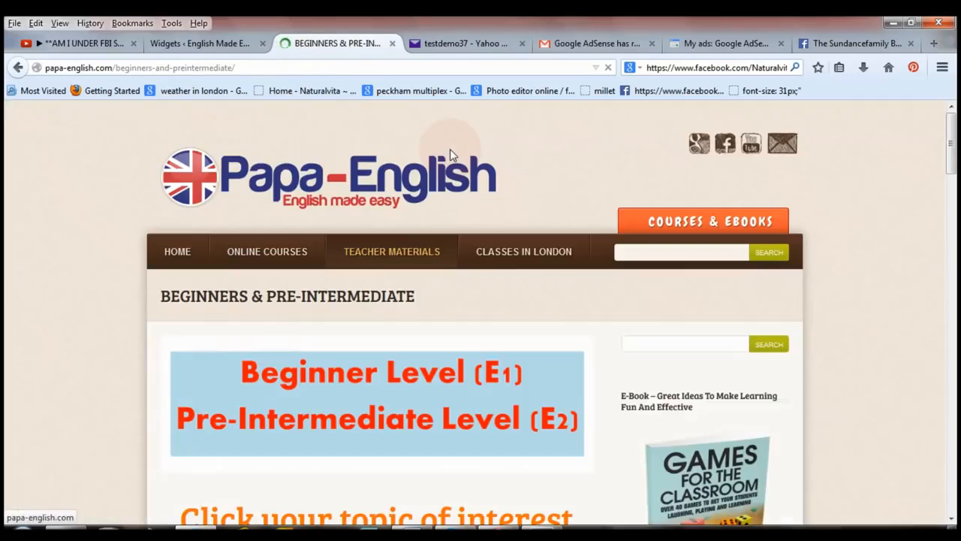
Look through the live BEGINNERS & PRE-INTERMEDIATE page to check the ads below its content and in its sidebar.
{"action": "left_click_drag", "start_coordinate": [955, 153], "coordinate": [956, 299]}
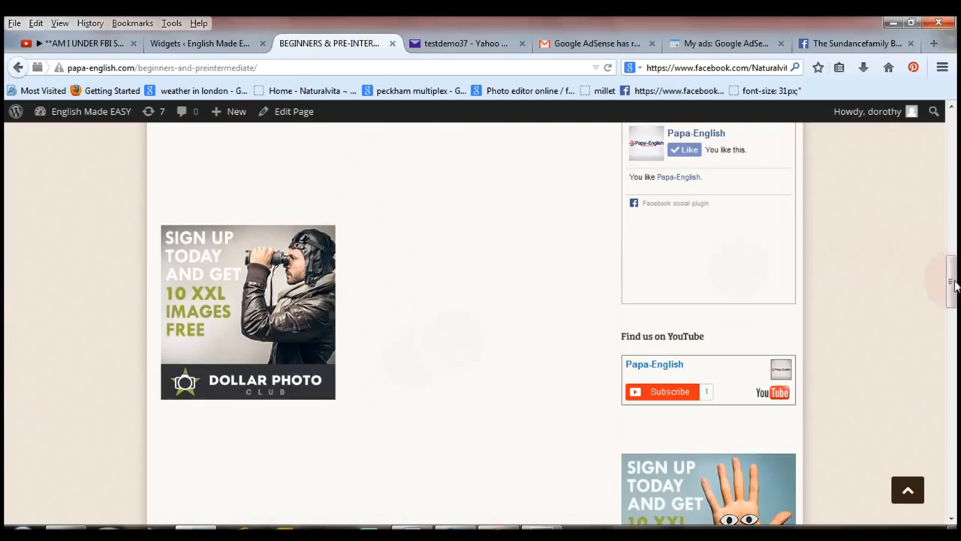
{"action": "scroll", "coordinate": [950, 268], "scroll_direction": "up", "scroll_amount": 3}
{"action": "scroll", "coordinate": [956, 172], "scroll_direction": "up", "scroll_amount": 10}
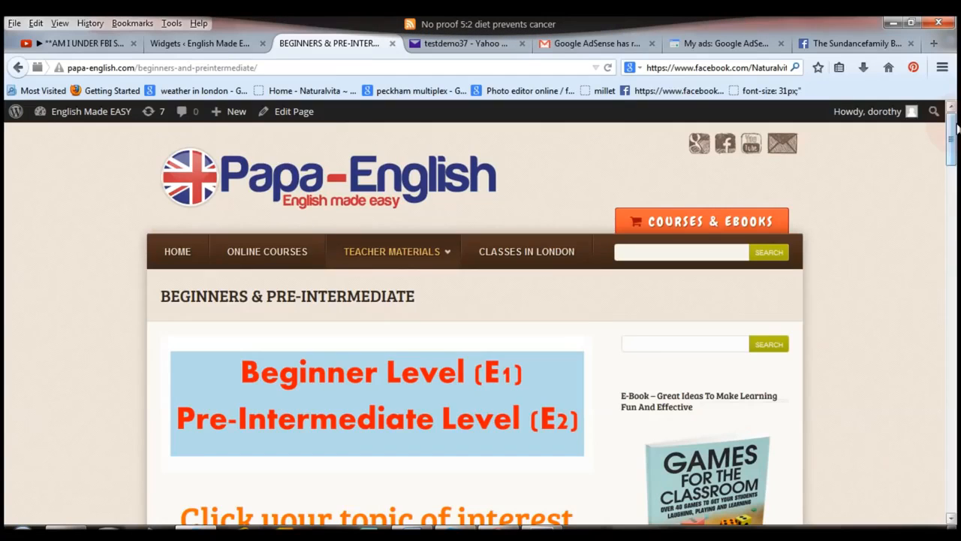
{"action": "left_click_drag", "start_coordinate": [957, 129], "coordinate": [953, 195]}
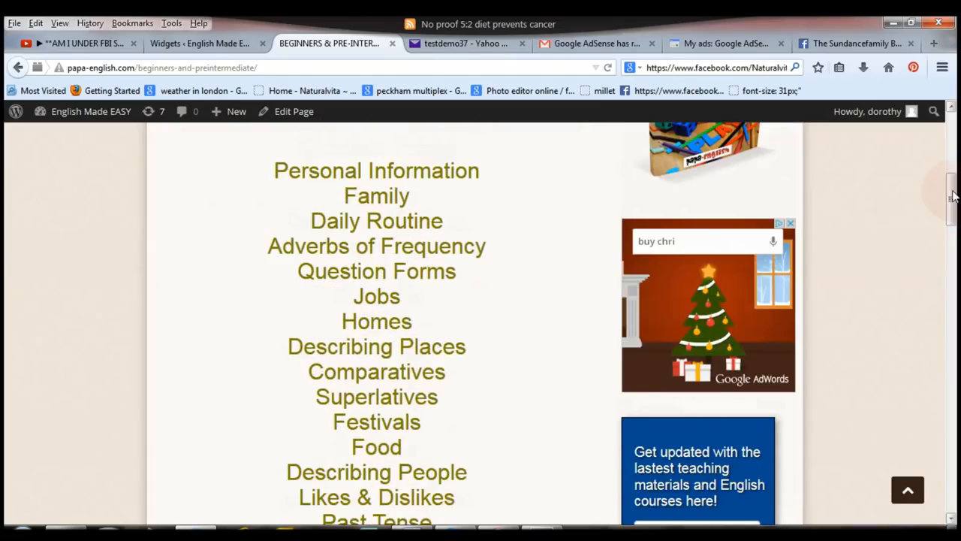
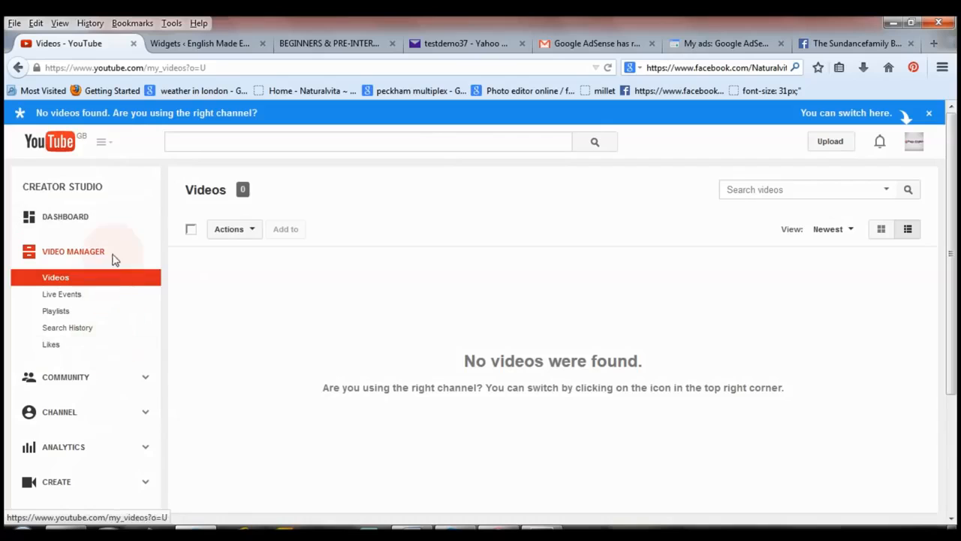
Open the YouTube channel's status and features and start enabling the account for monetisation.
{"action": "left_click", "coordinate": [66, 421]}
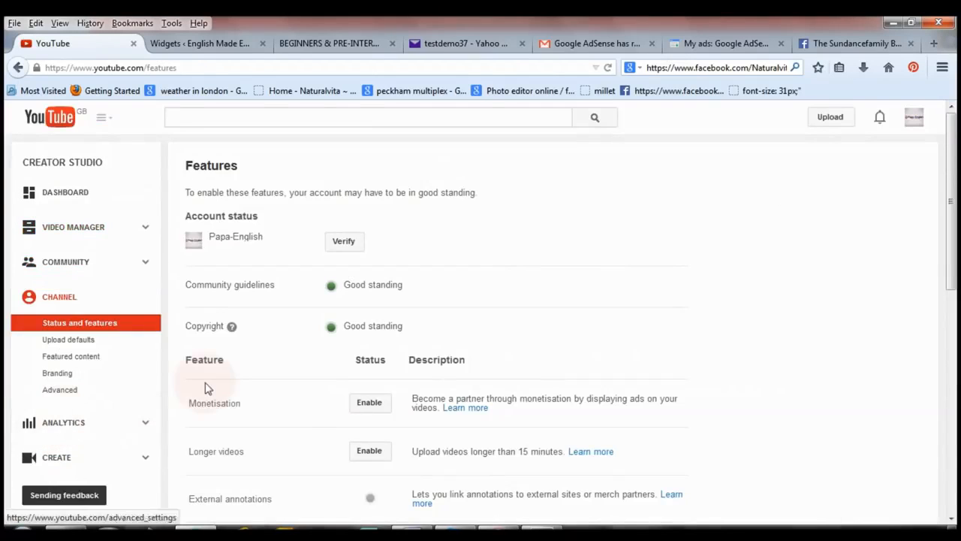
{"action": "left_click", "coordinate": [370, 406]}
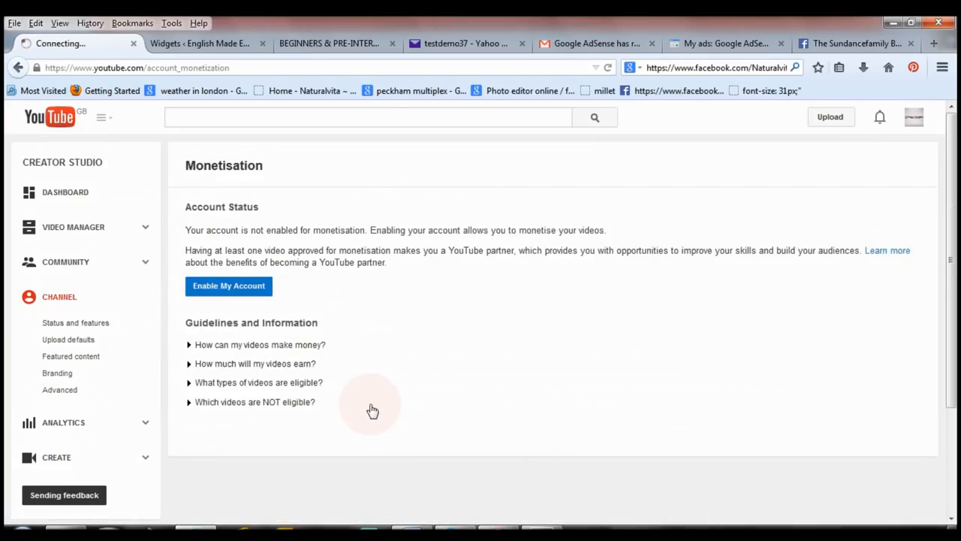
{"action": "left_click", "coordinate": [225, 293]}
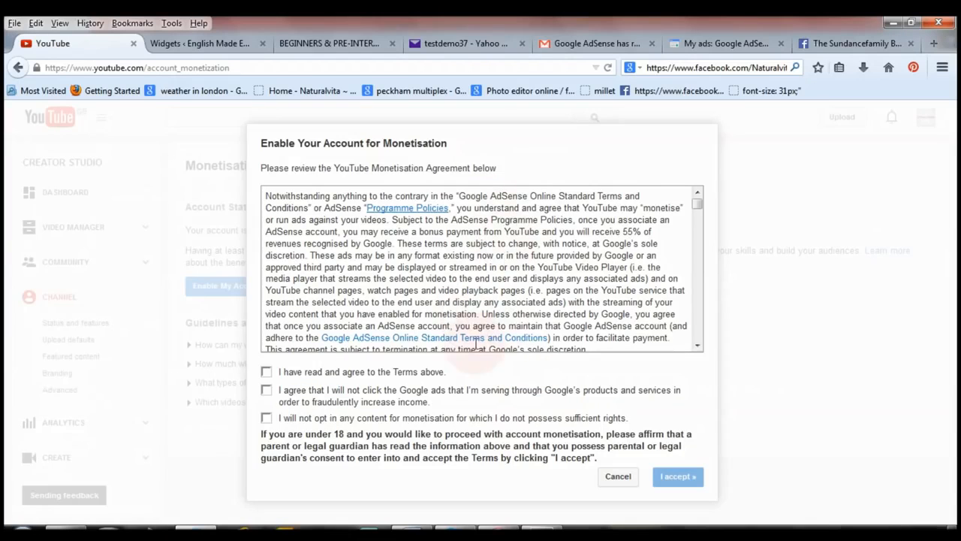
Agree to all three statements of the YouTube Monetisation Agreement, accept it, and dismiss the guide on monetising videos.
{"action": "left_click", "coordinate": [266, 373]}
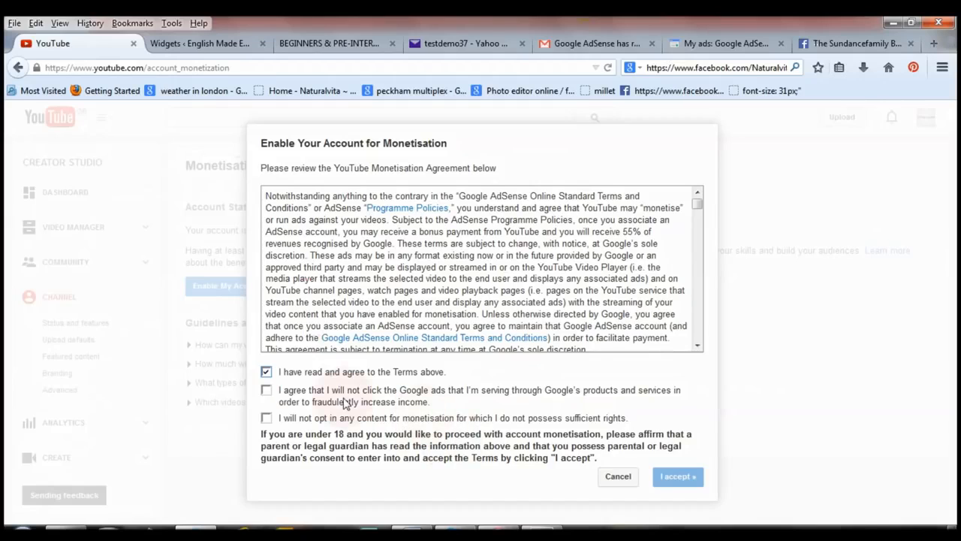
{"action": "left_click", "coordinate": [267, 391]}
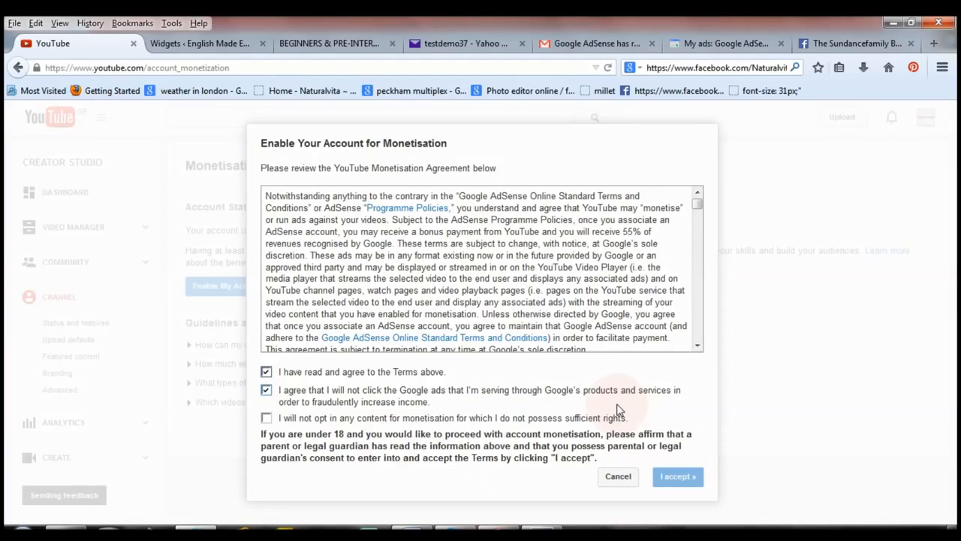
{"action": "left_click", "coordinate": [268, 421]}
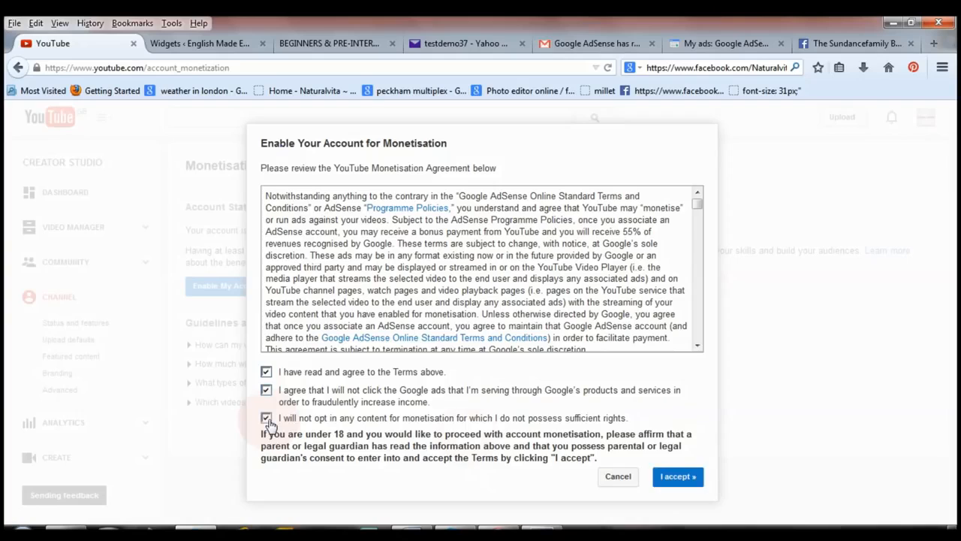
{"action": "left_click", "coordinate": [680, 477]}
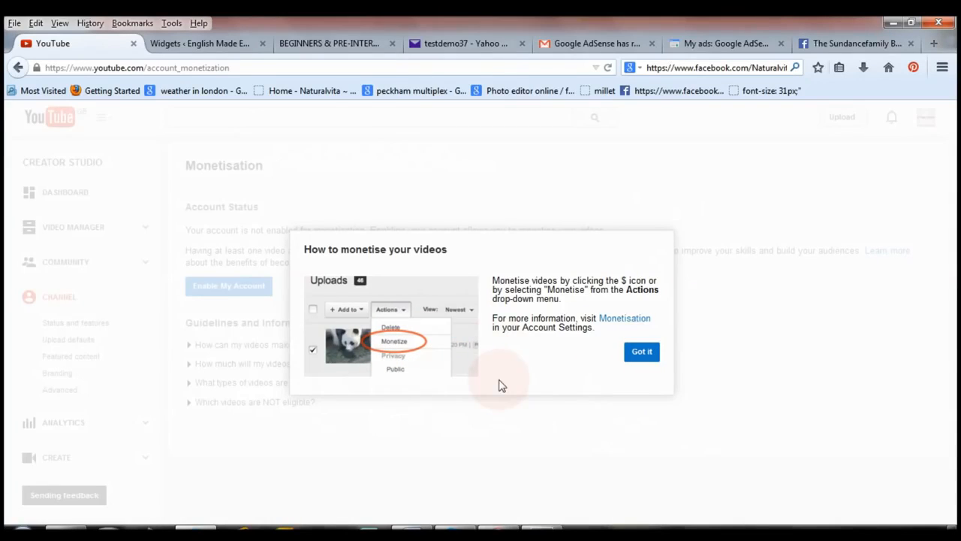
{"action": "left_click", "coordinate": [643, 353]}
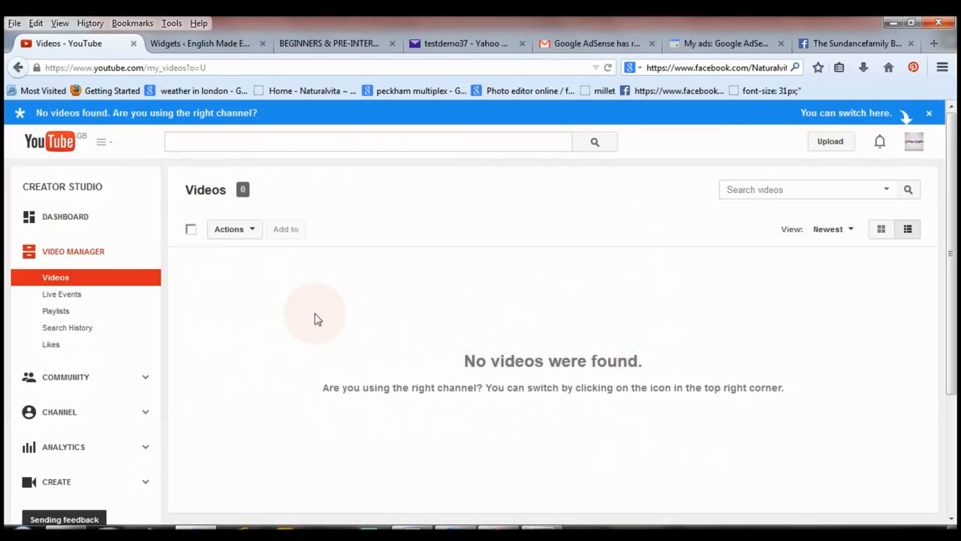
{"action": "left_click", "coordinate": [42, 417]}
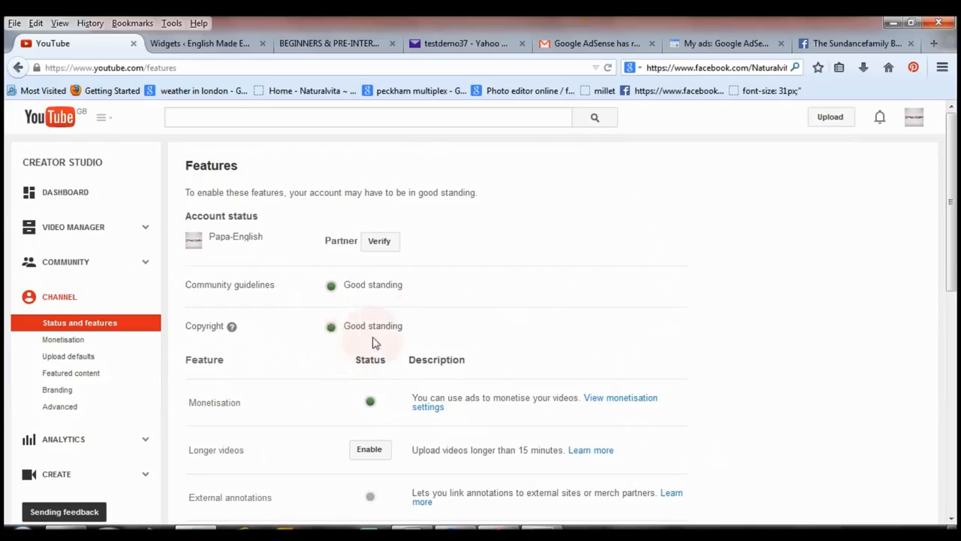
{"action": "left_click", "coordinate": [383, 242]}
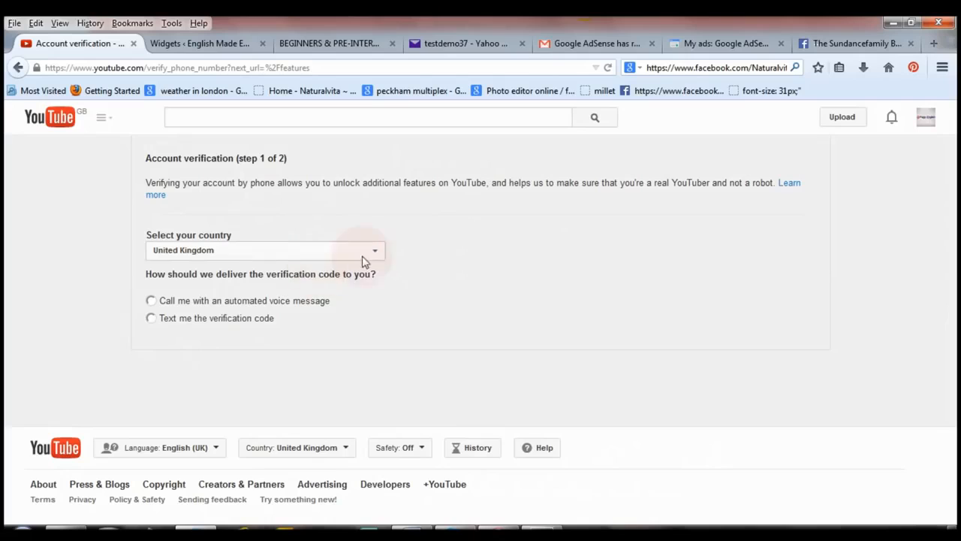
{"action": "left_click", "coordinate": [150, 320]}
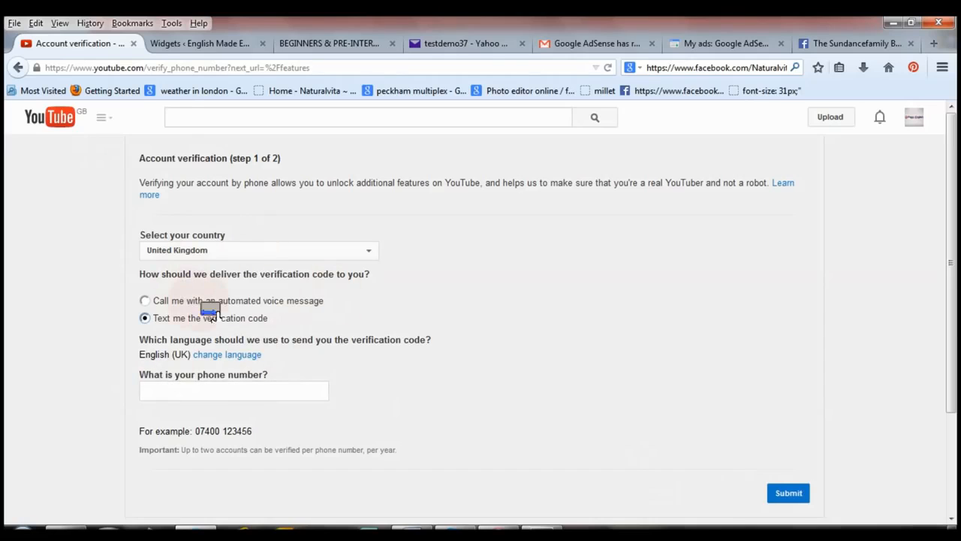
{"action": "left_click", "coordinate": [58, 118]}
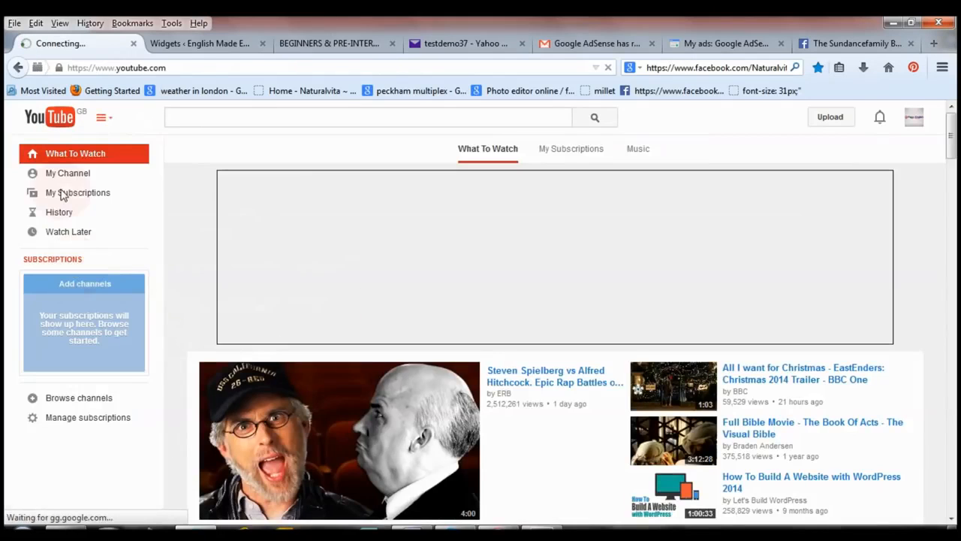
{"action": "left_click", "coordinate": [82, 173]}
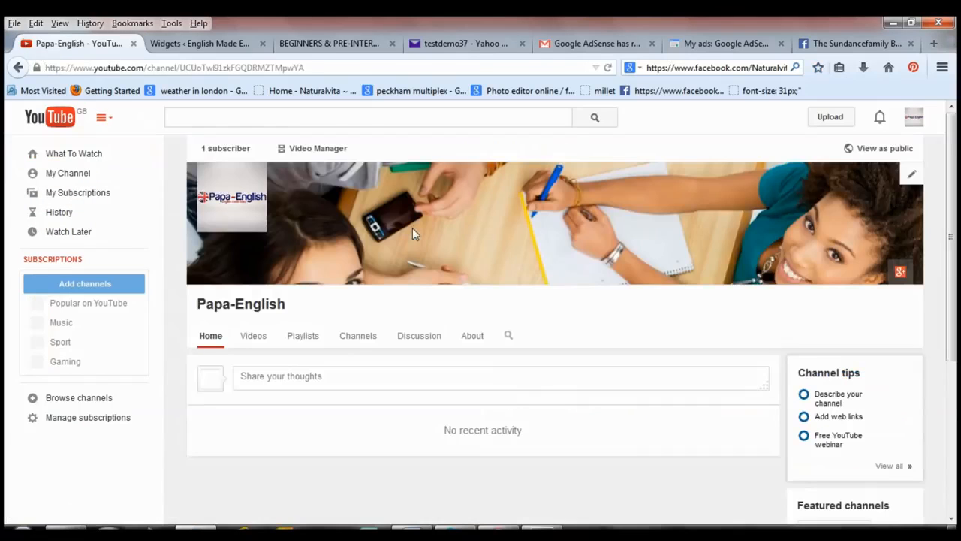
{"action": "left_click", "coordinate": [315, 151]}
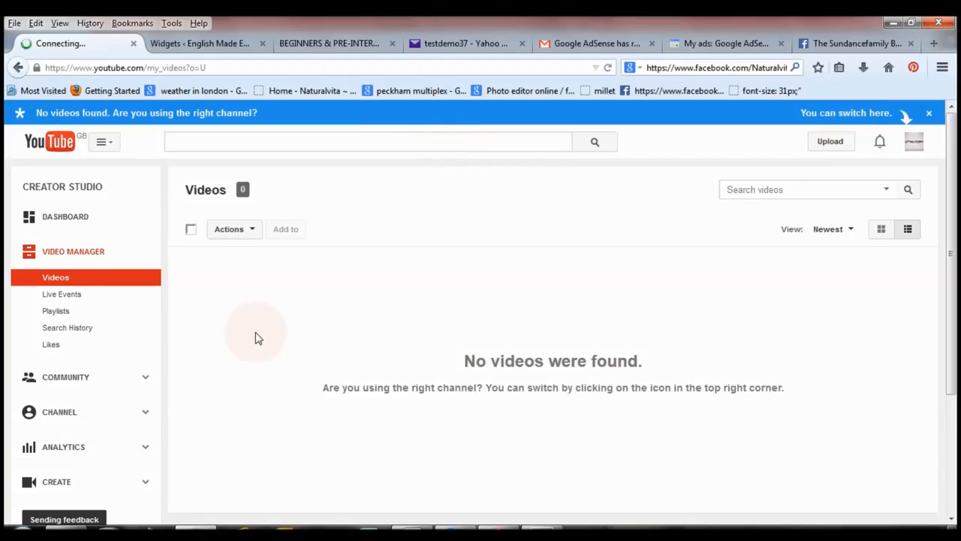
Open the channel's monetisation settings from its feature list and expand the guidance on how payments are made.
{"action": "left_click", "coordinate": [59, 413]}
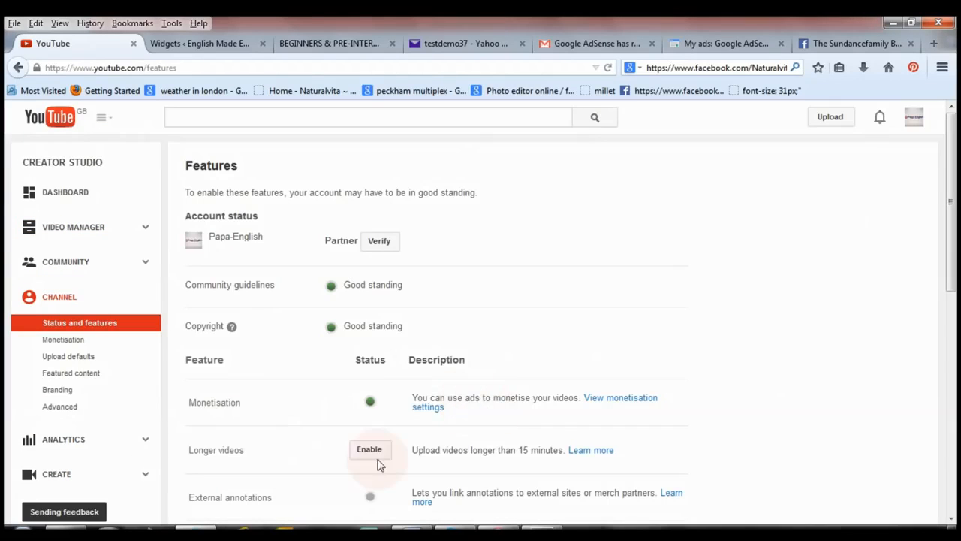
{"action": "left_click", "coordinate": [618, 402]}
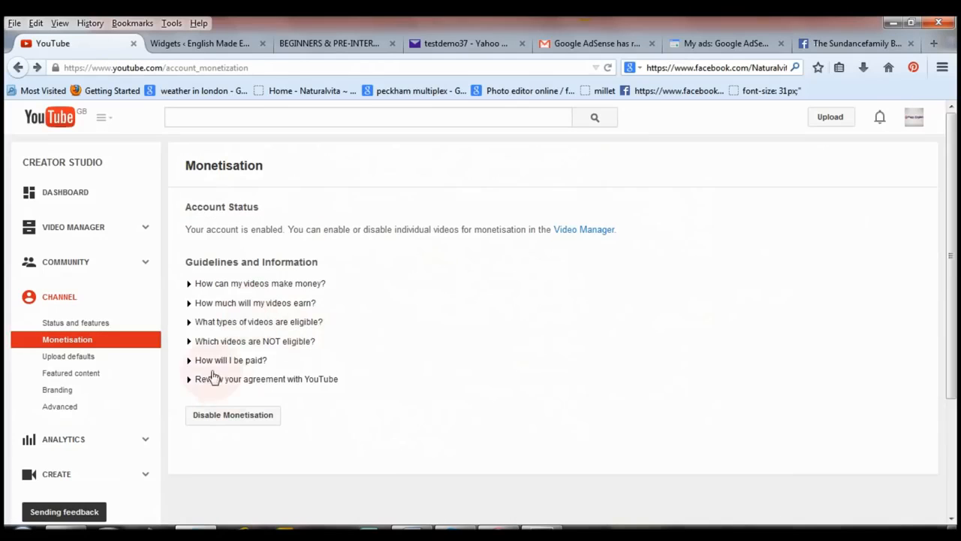
{"action": "left_click", "coordinate": [258, 363]}
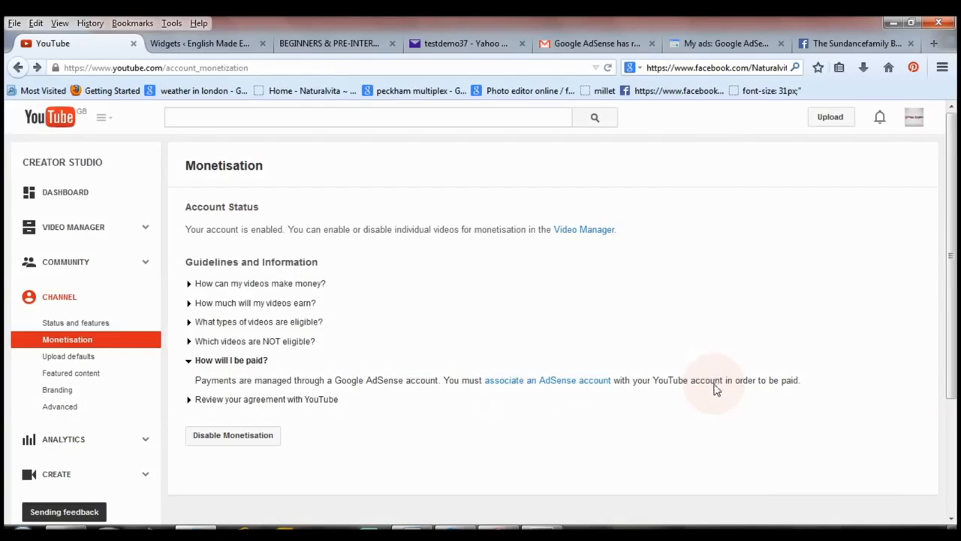
Associate an AdSense account with the YouTube channel using the signed-in Google account, keeping English as the content language.
{"action": "left_click", "coordinate": [554, 381]}
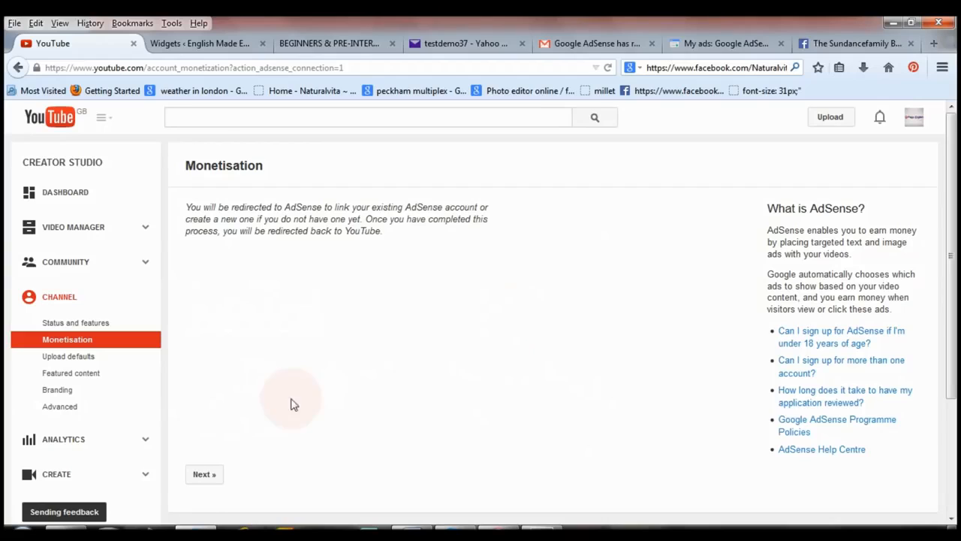
{"action": "left_click", "coordinate": [209, 479]}
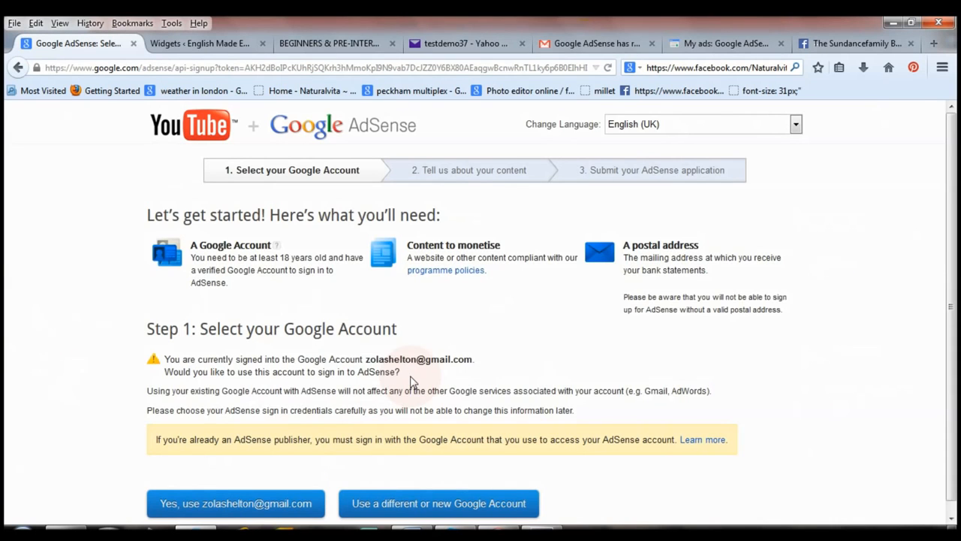
{"action": "scroll", "coordinate": [411, 382], "scroll_direction": "down", "scroll_amount": 1}
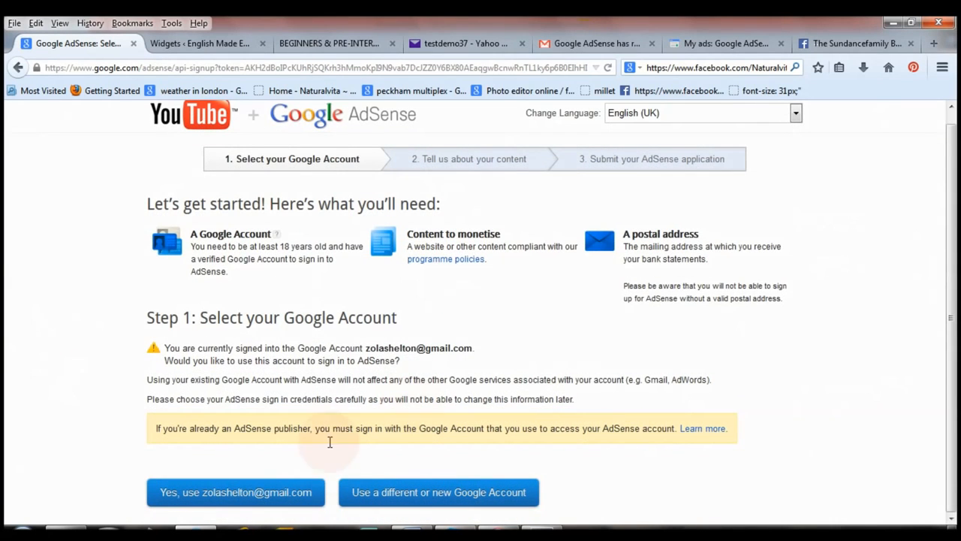
{"action": "left_click", "coordinate": [261, 493]}
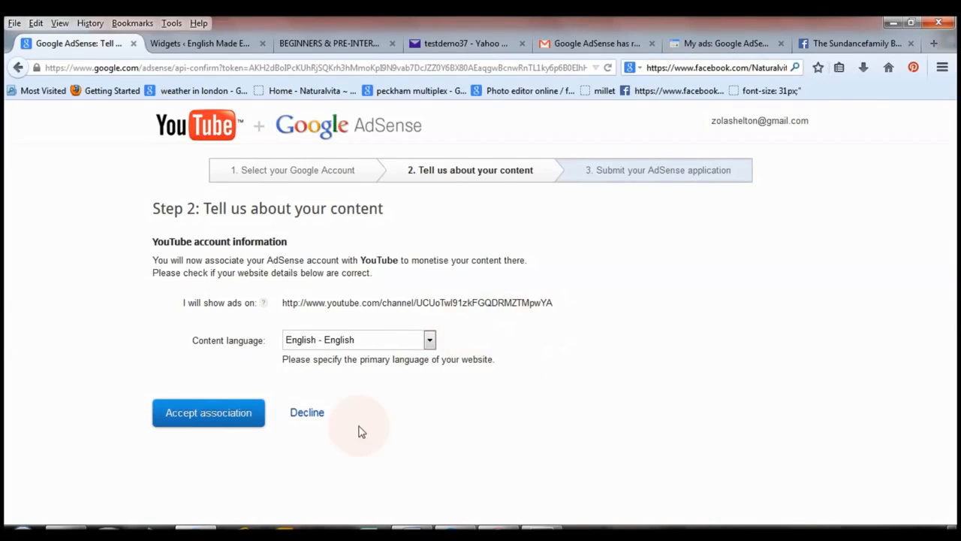
{"action": "left_click", "coordinate": [210, 416]}
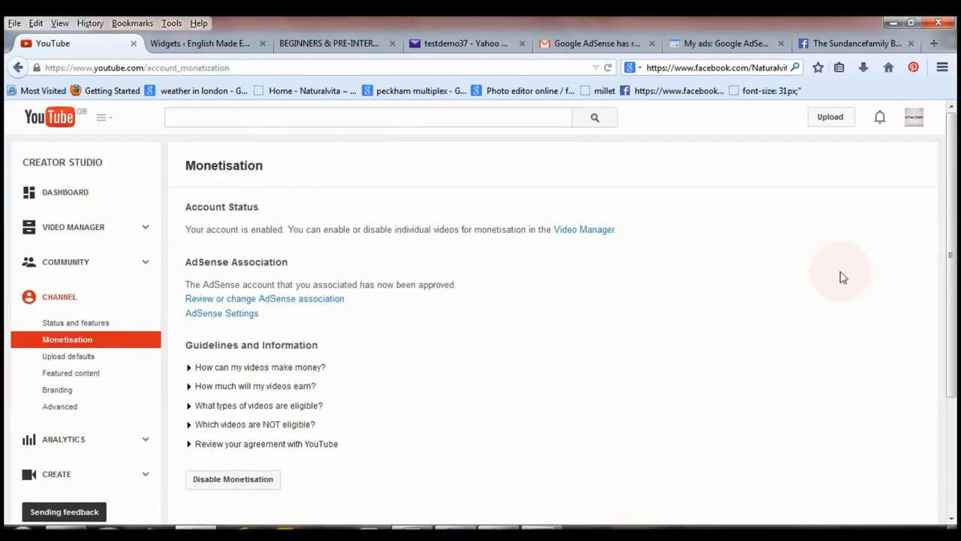
Switch to AdSense and open its home page to check the estimated and finalized earnings.
{"action": "left_click_drag", "start_coordinate": [948, 241], "coordinate": [952, 215]}
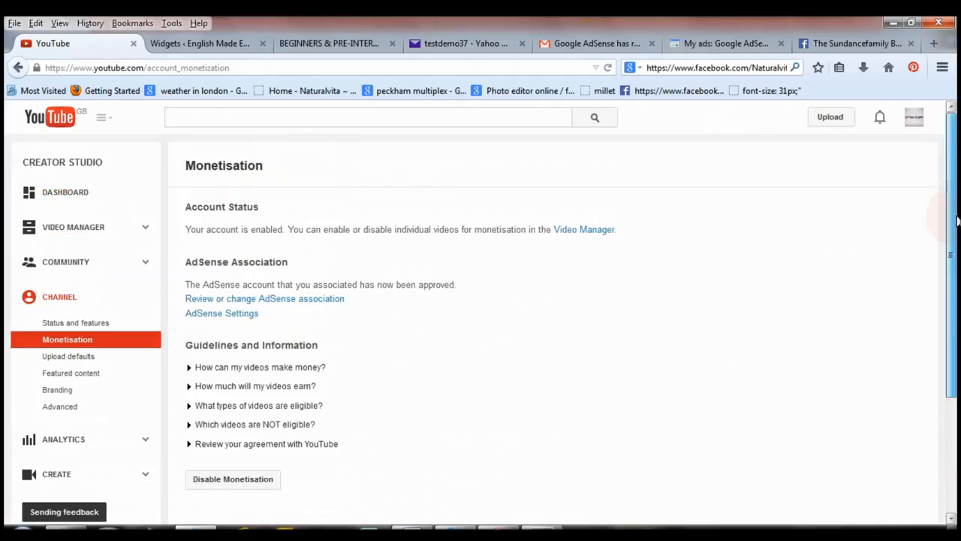
{"action": "left_click", "coordinate": [704, 41]}
{"action": "left_click", "coordinate": [691, 176]}
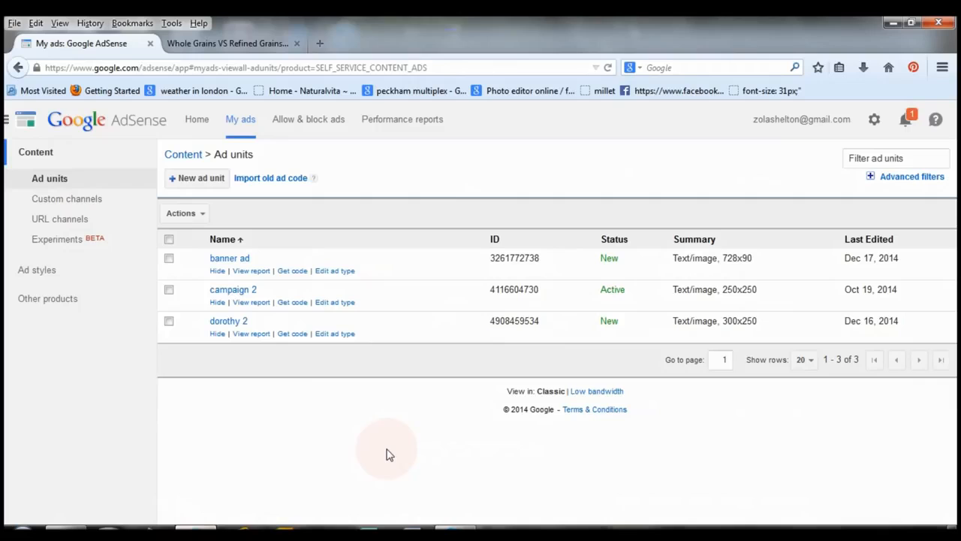
{"action": "left_click", "coordinate": [197, 120]}
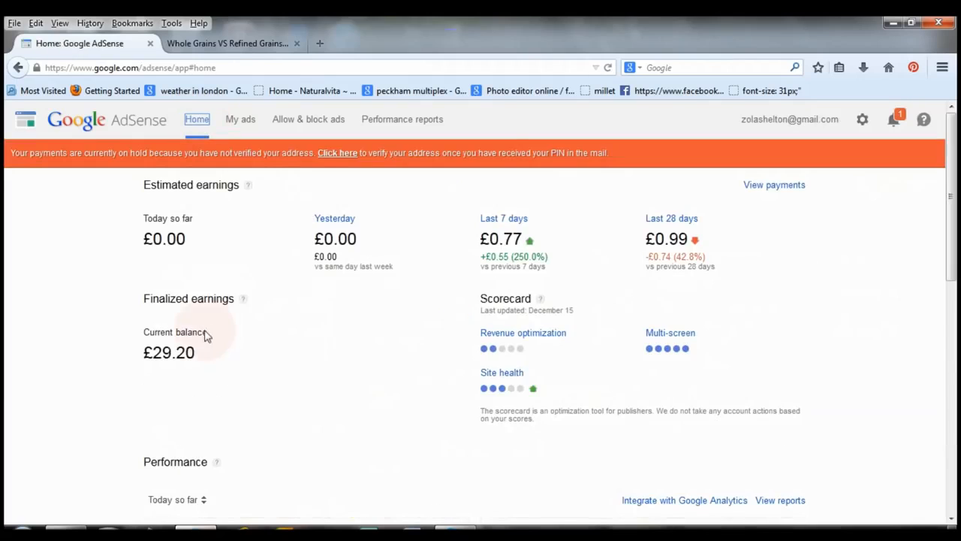